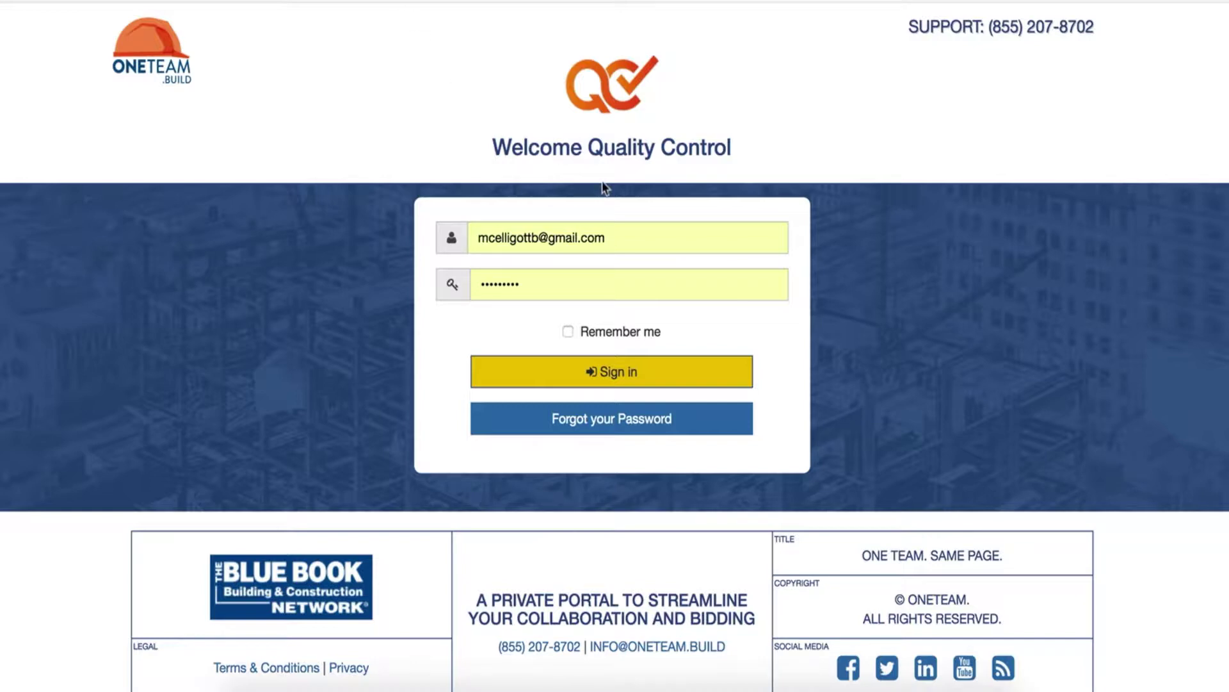
# Sign in to OneTeam Quality Control with the saved e-mail and password
pyautogui.click(616, 377)
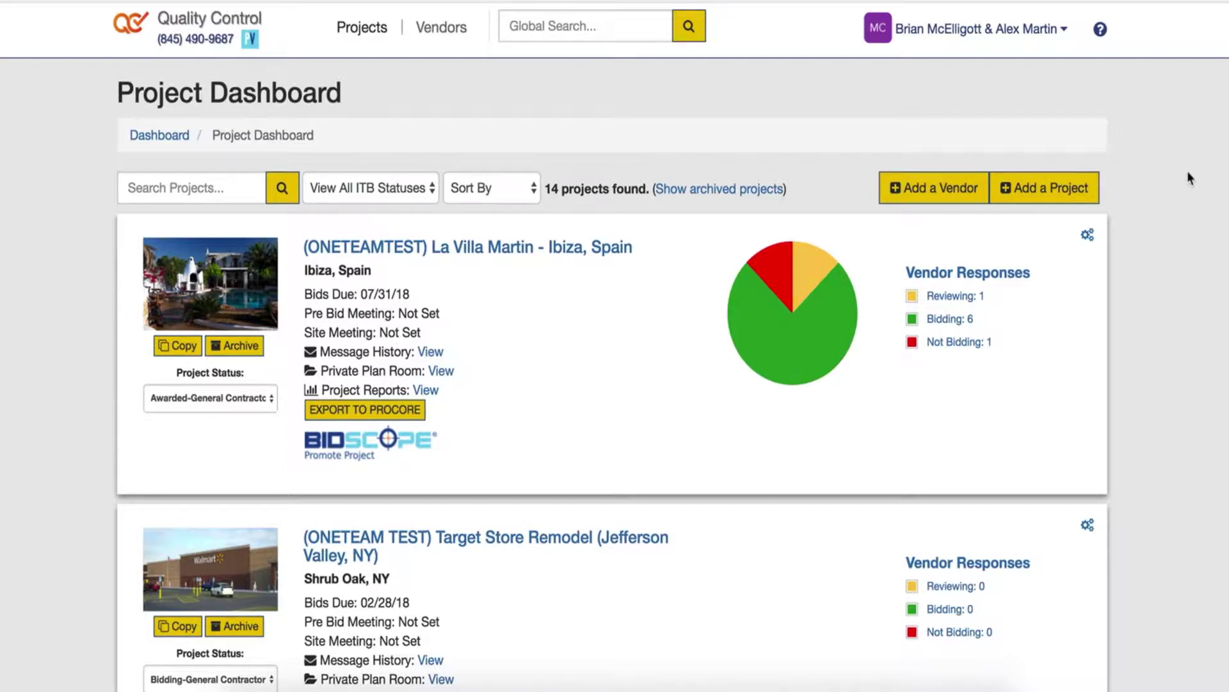
# Open a blank Add a Project form from the Project Dashboard
pyautogui.click(1063, 200)
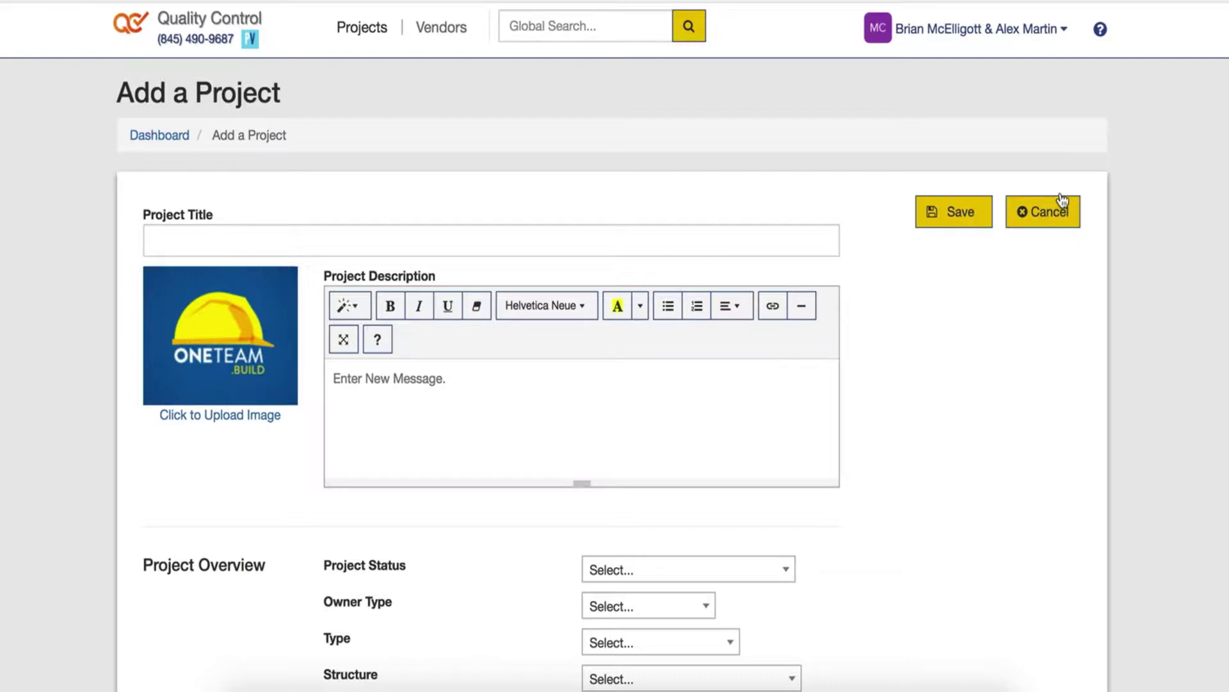
# Title the project 'Oneteam Test' with description 'Scope of work describes key project information'
pyautogui.write('Oneteam Test')
pyautogui.click(477, 378)
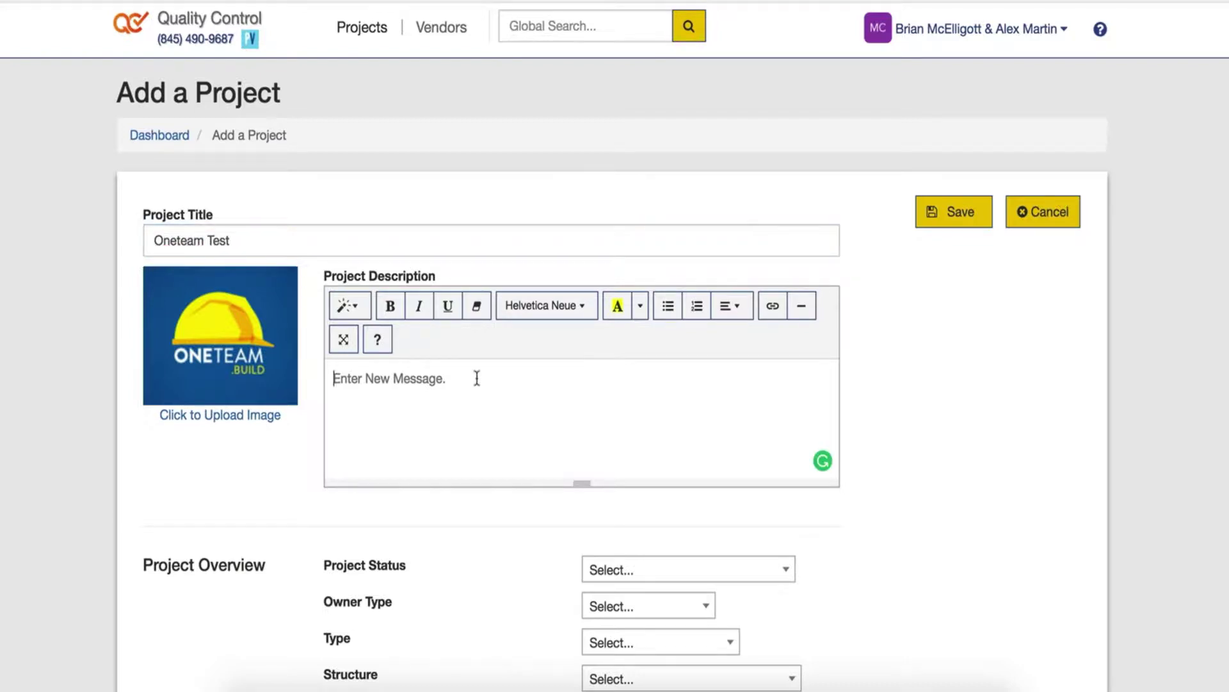
pyautogui.write('Scope of work describes key project information')
pyautogui.scroll(-6, 891, 452)
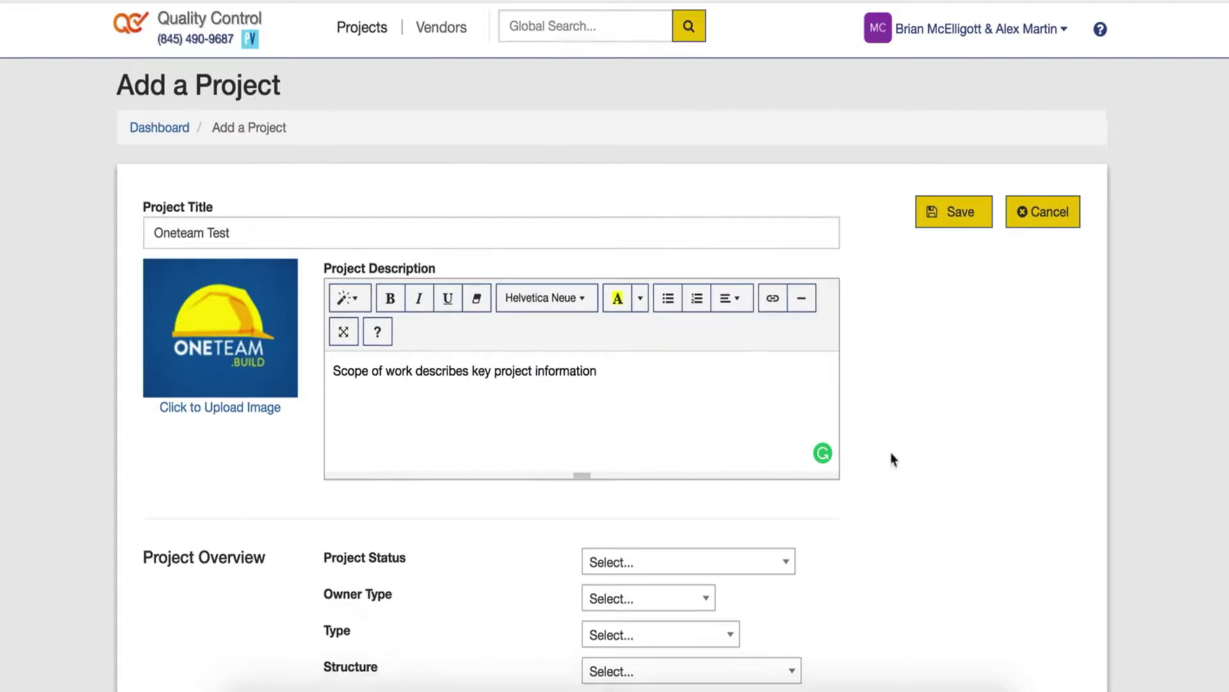
# Set status to Bidding-General Contractor, owner type to Private and project type to New
pyautogui.click(688, 172)
pyautogui.scroll(-3, 660, 359)
pyautogui.click(658, 400)
pyautogui.click(692, 212)
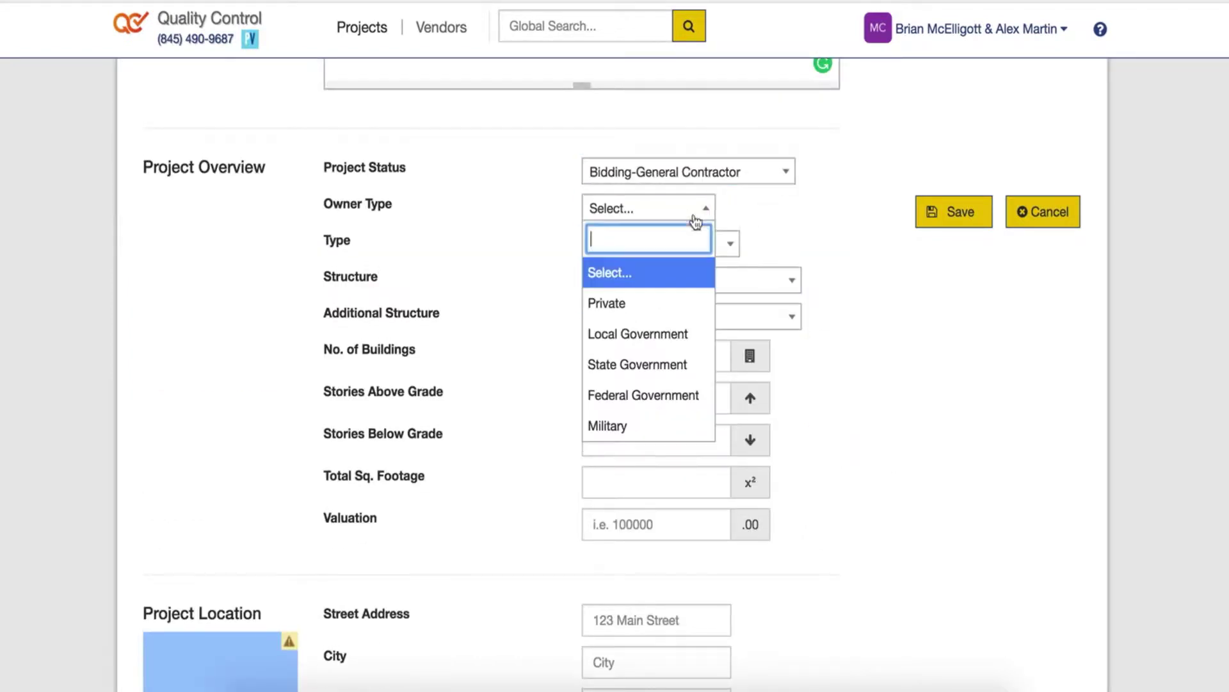
pyautogui.click(628, 302)
pyautogui.click(681, 247)
pyautogui.click(666, 339)
# Set the structure to Retail Store and total square footage to 10000
pyautogui.click(663, 282)
pyautogui.click(678, 377)
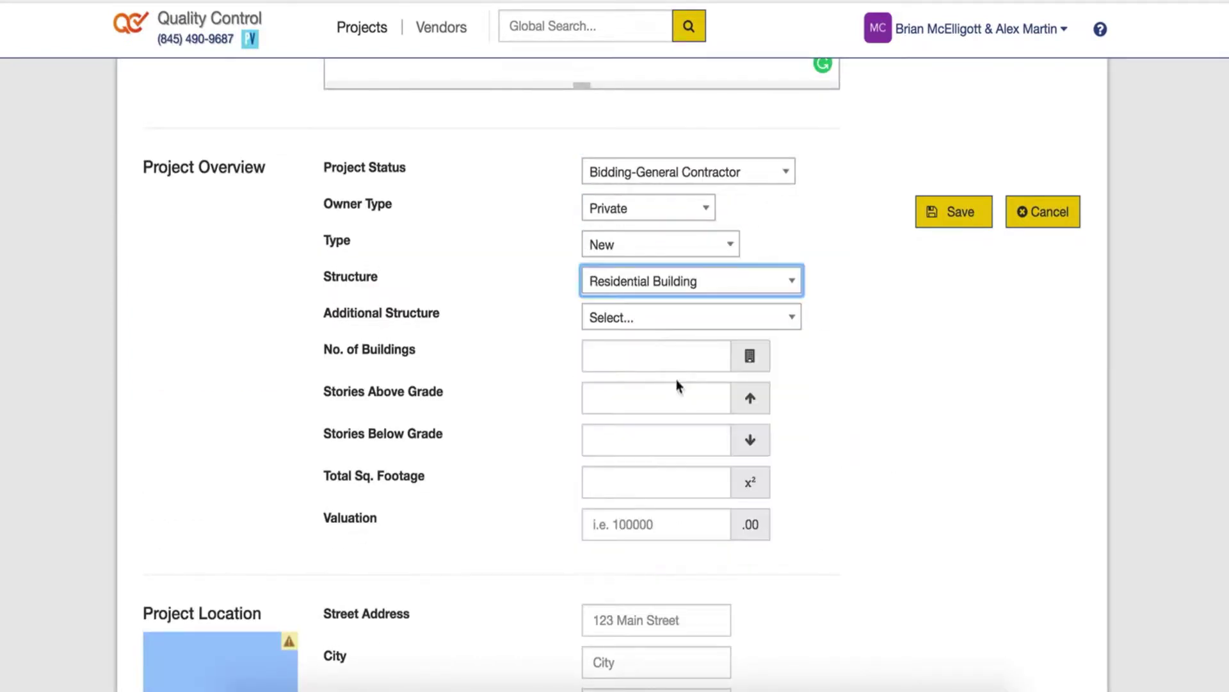
pyautogui.click(670, 285)
pyautogui.scroll(-10, 670, 384)
pyautogui.click(666, 346)
pyautogui.click(801, 430)
pyautogui.scroll(-1, 645, 389)
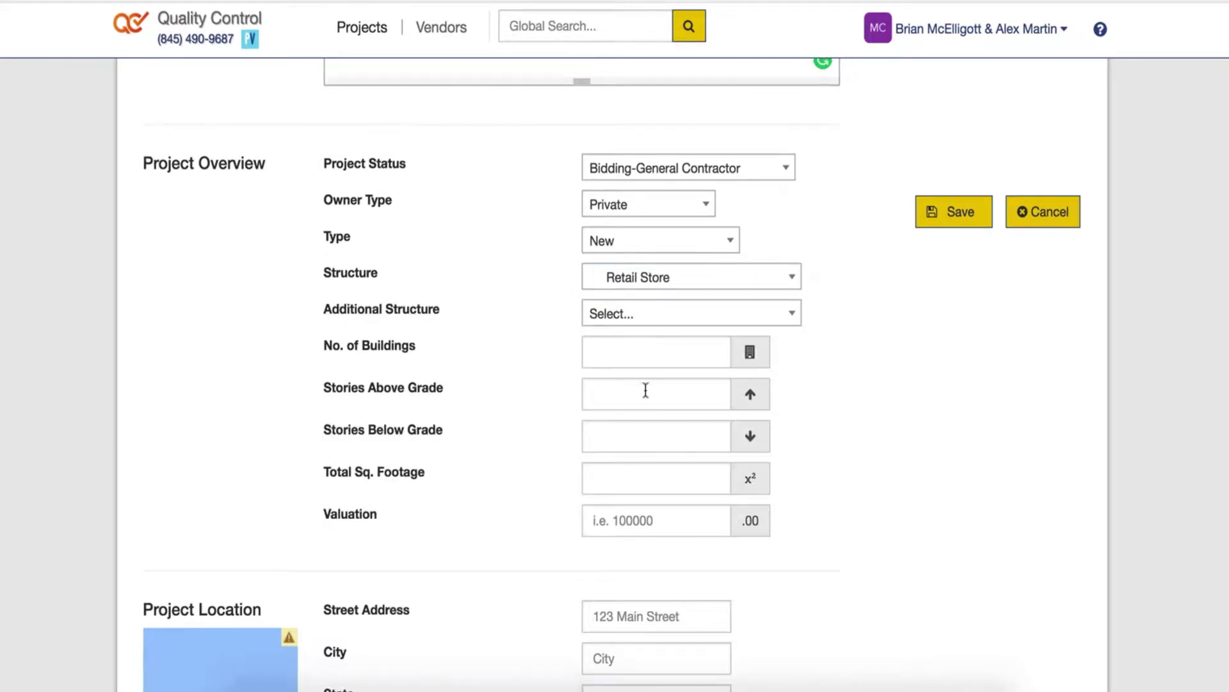
pyautogui.click(623, 468)
pyautogui.write('10000')
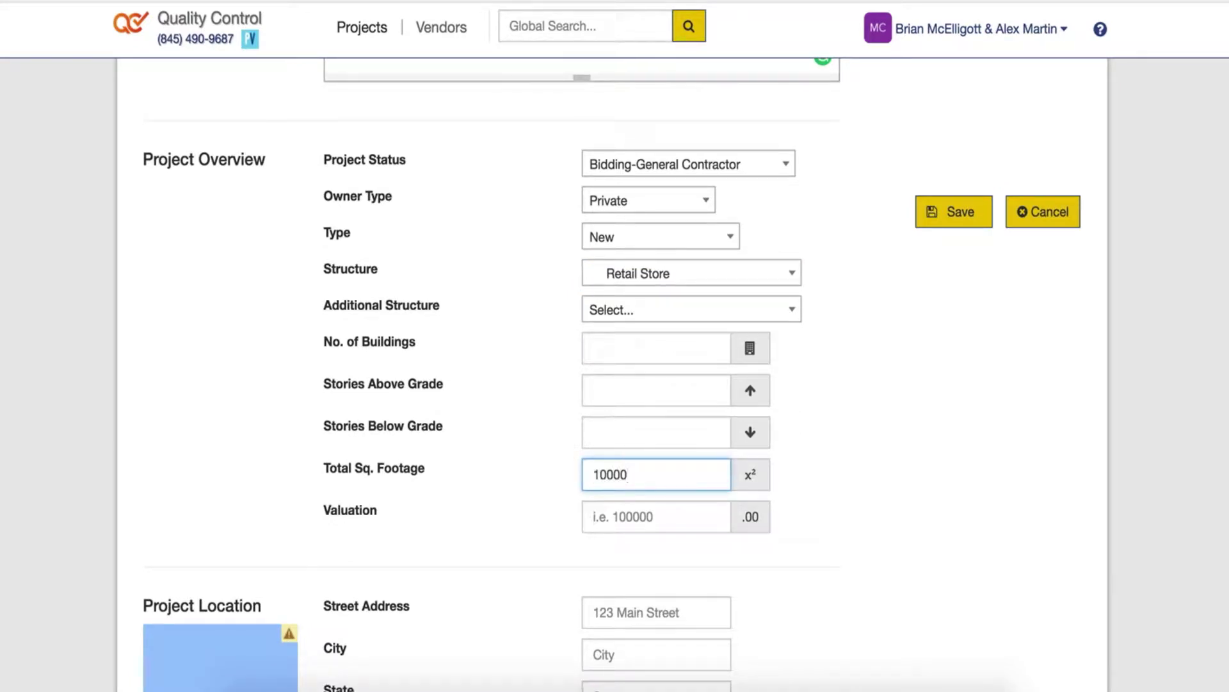
# Enter the location 800 E.Main St., Jefferson Valley, NY 10535, USA
pyautogui.scroll(-3, 880, 405)
pyautogui.click(724, 399)
pyautogui.write('800 E.Main St.')
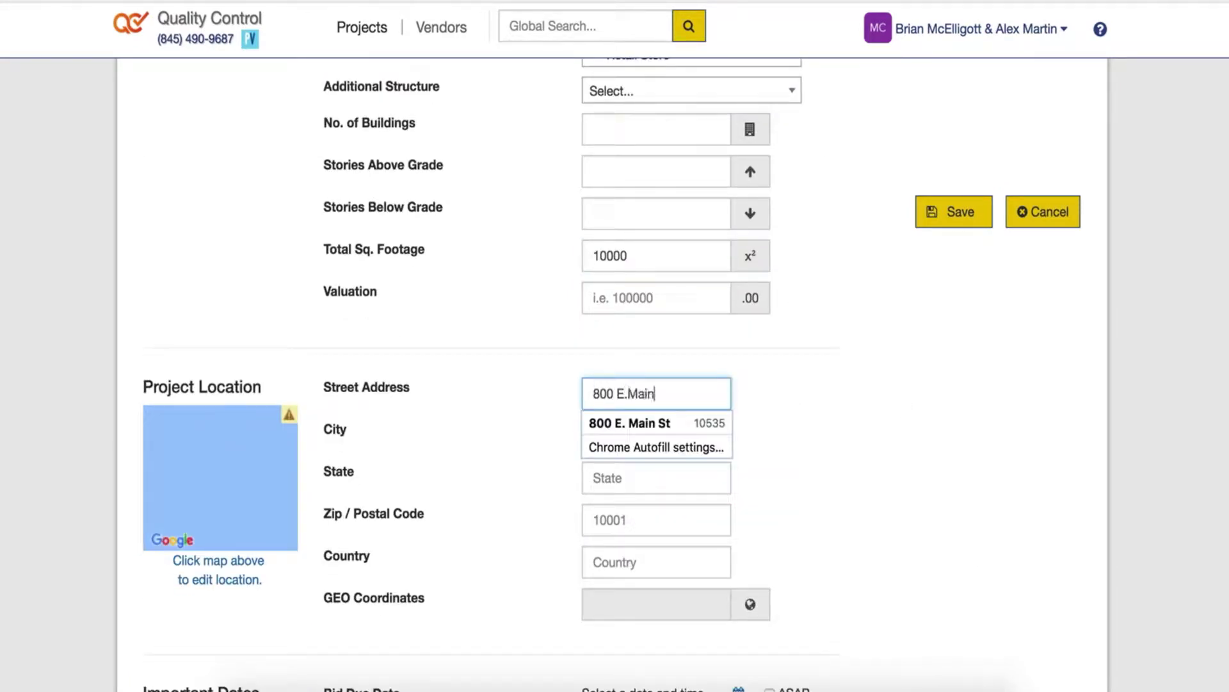
pyautogui.press('Tab')
pyautogui.write('Jefferson Valley')
pyautogui.press('Tab')
pyautogui.write('NY')
pyautogui.press('Tab')
pyautogui.write('10535')
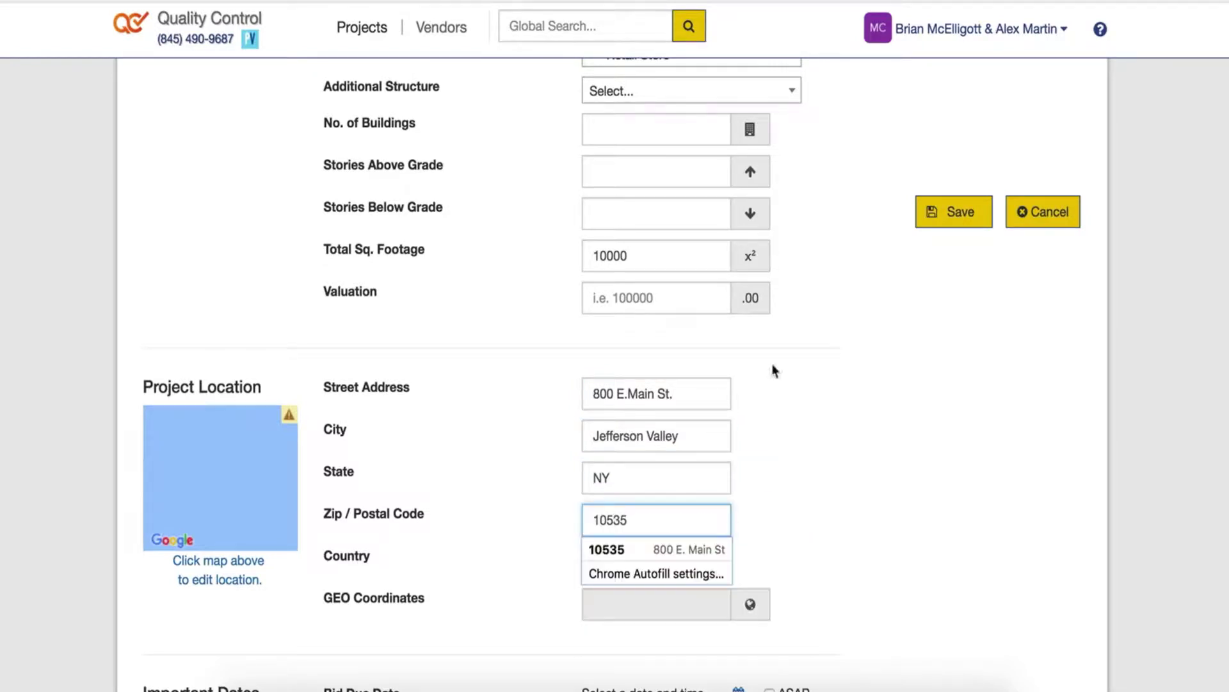
pyautogui.click(662, 554)
pyautogui.write('USA')
# Set the bid due date to 2018-02-21 at 1 PM and the start date to 2018-03-12
pyautogui.scroll(-6, 765, 506)
pyautogui.click(739, 270)
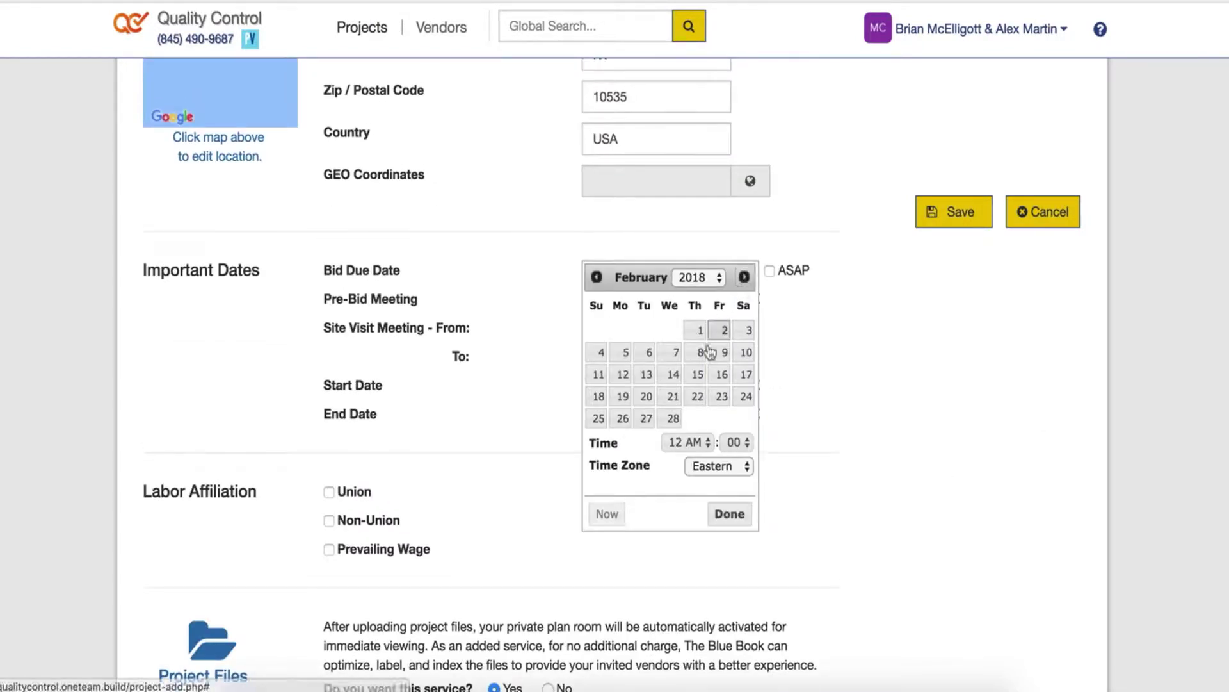
pyautogui.click(693, 448)
pyautogui.click(698, 592)
pyautogui.click(729, 513)
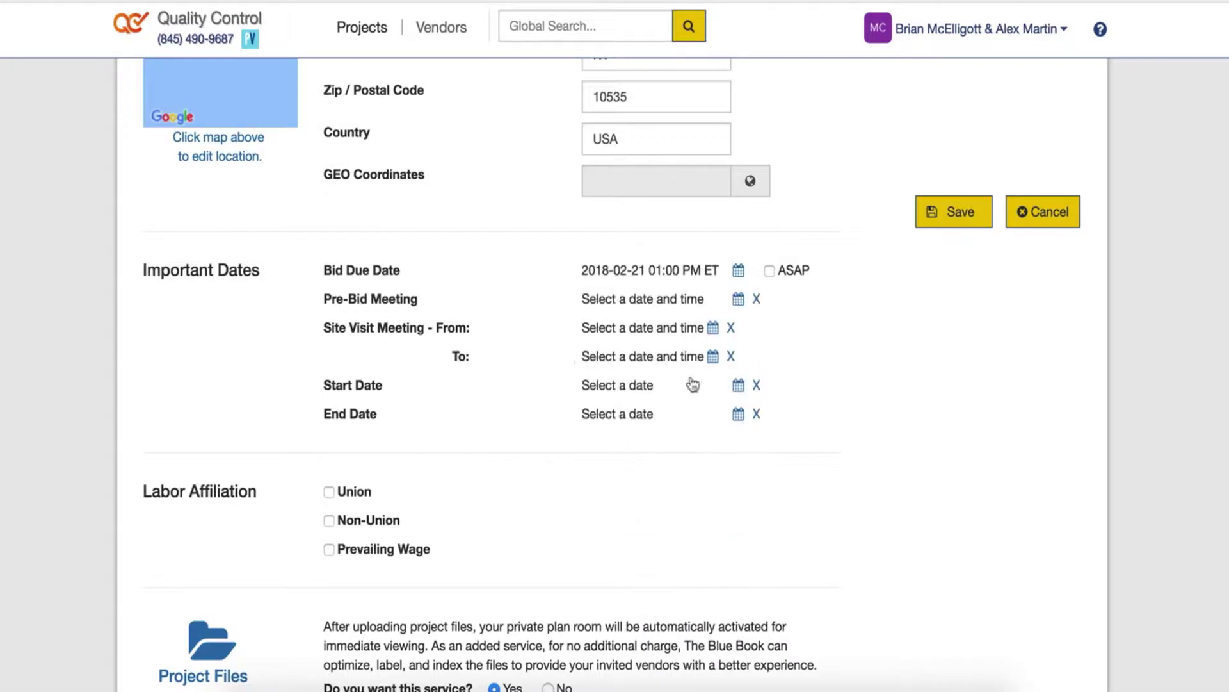
pyautogui.click(739, 385)
pyautogui.click(744, 392)
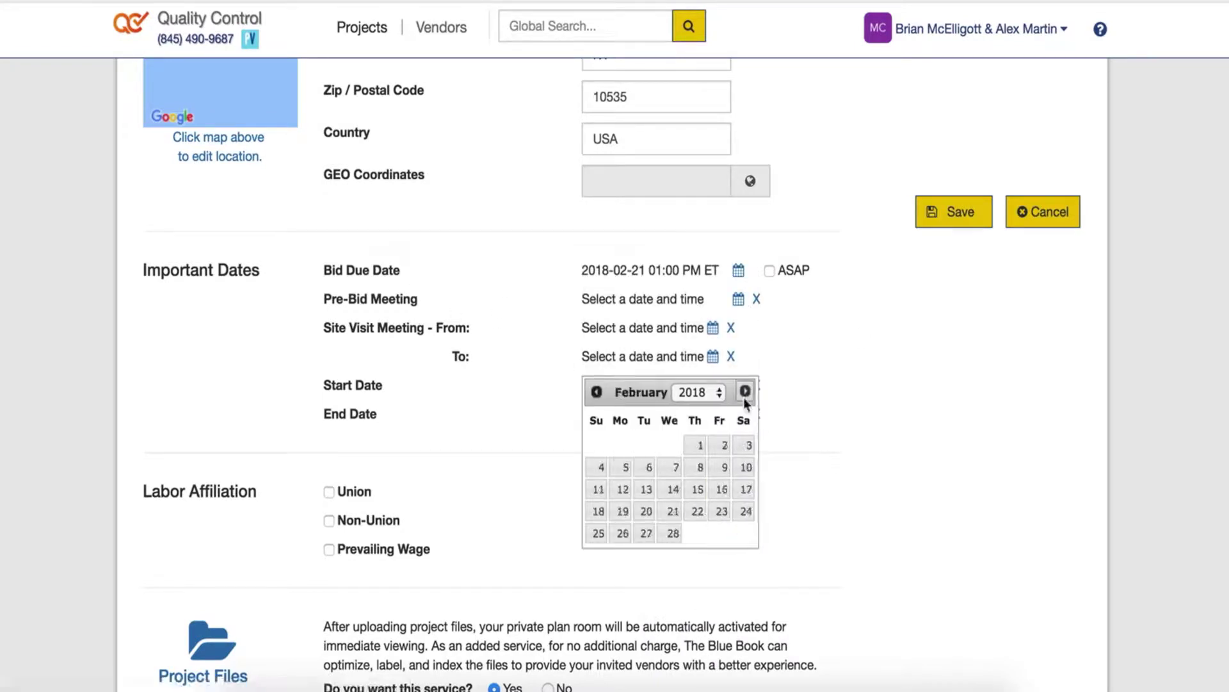
pyautogui.click(744, 392)
pyautogui.click(617, 490)
# Choose Yes to promote the project in BidScope
pyautogui.scroll(-4, 685, 538)
pyautogui.scroll(-5, 440, 252)
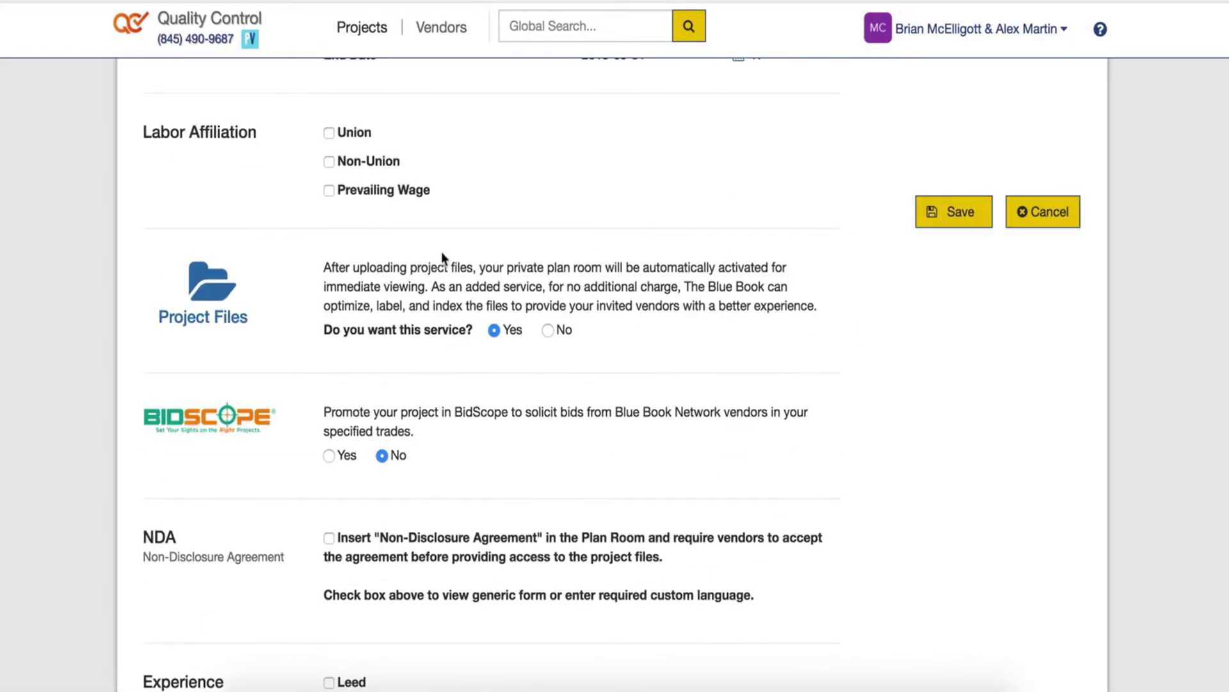
pyautogui.scroll(-3, 417, 254)
pyautogui.scroll(1, 416, 260)
pyautogui.click(340, 298)
pyautogui.scroll(-2, 506, 317)
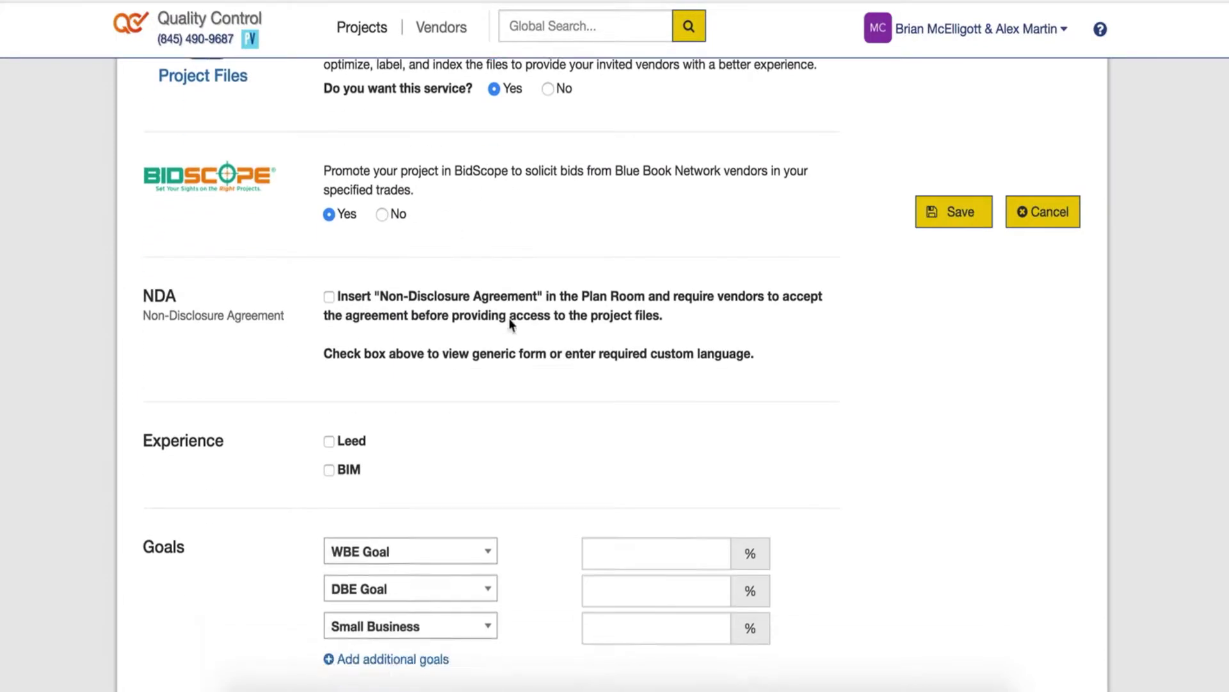
pyautogui.click(330, 260)
pyautogui.scroll(-5, 961, 330)
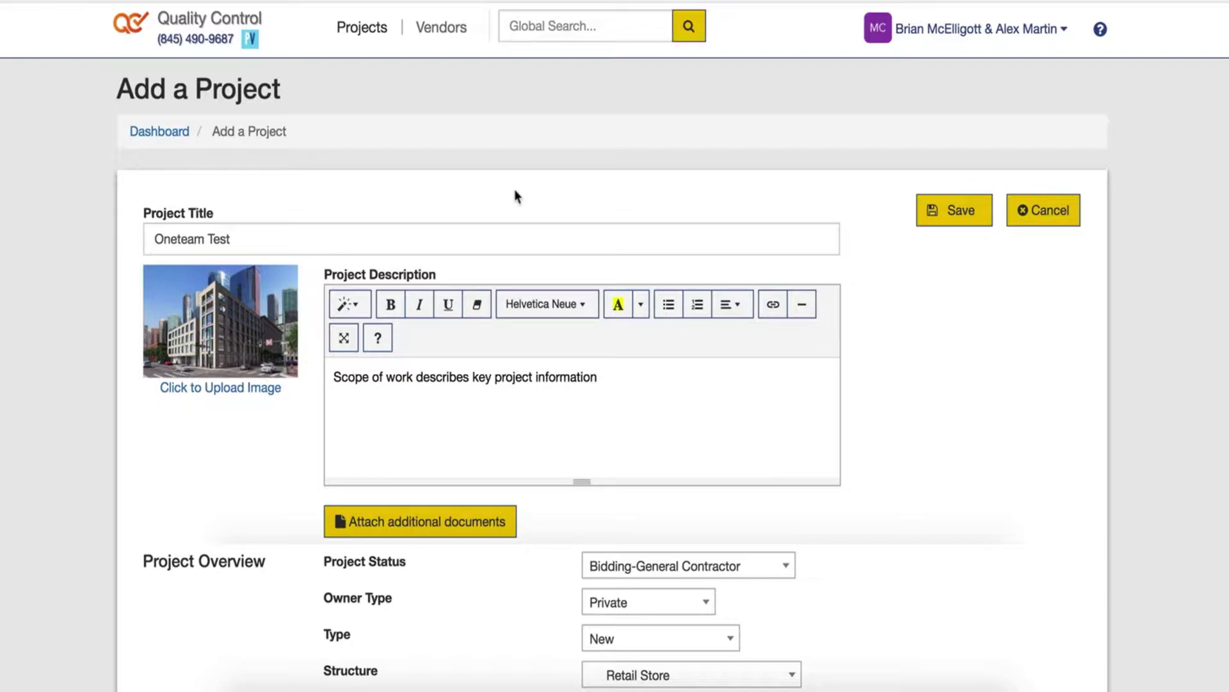
# Bold 'Scope of work', highlight 'describes key project' and underline 'information' in the description
pyautogui.moveTo(334, 377); pyautogui.dragTo(540, 378)
pyautogui.click(390, 305)
pyautogui.click(618, 306)
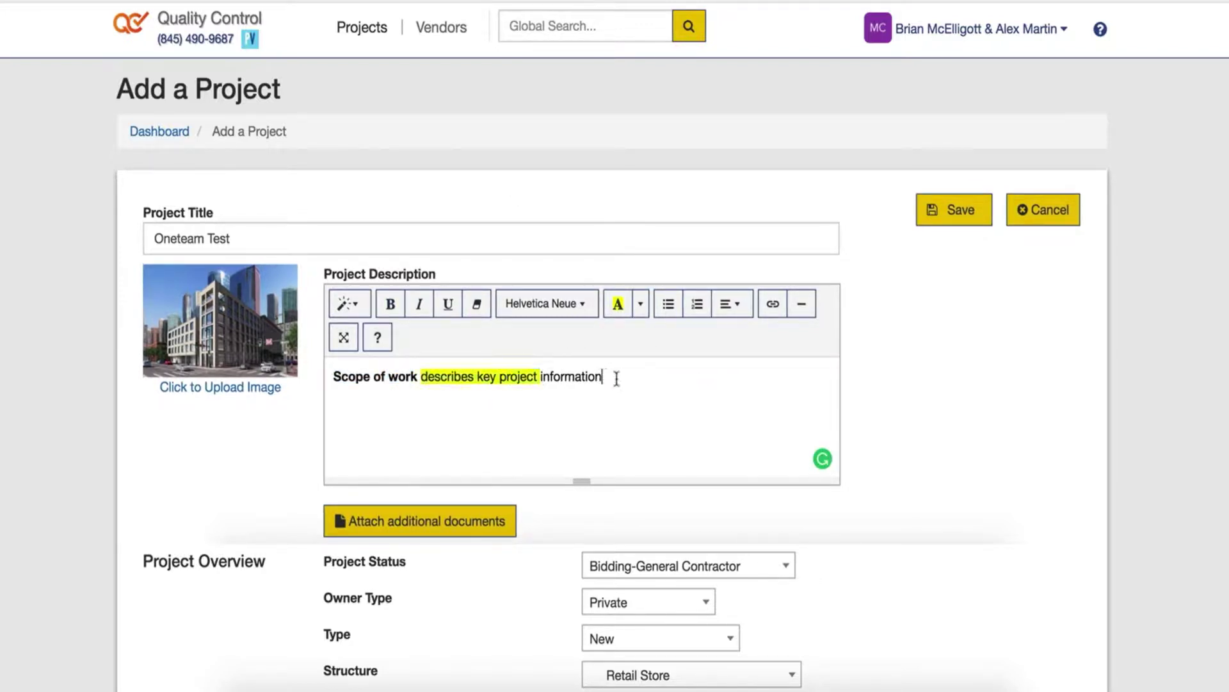
pyautogui.moveTo(614, 377); pyautogui.dragTo(541, 377)
pyautogui.click(449, 305)
pyautogui.click(609, 376)
pyautogui.scroll(-6, 932, 322)
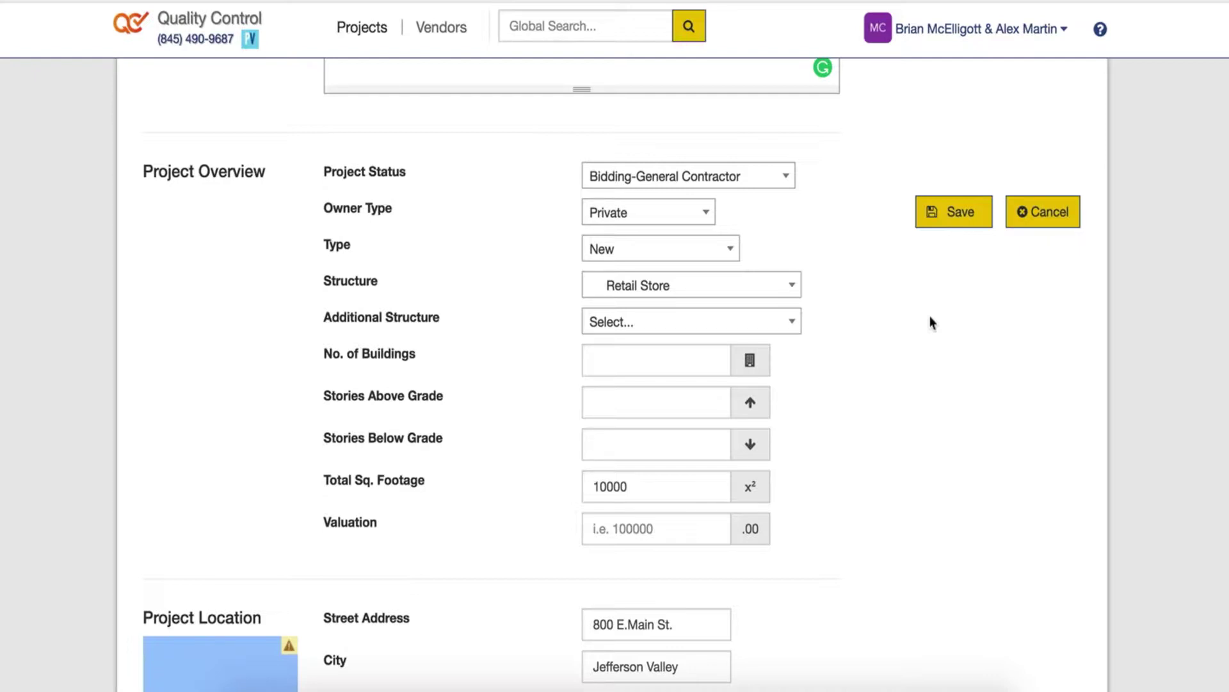
pyautogui.scroll(-1, 926, 333)
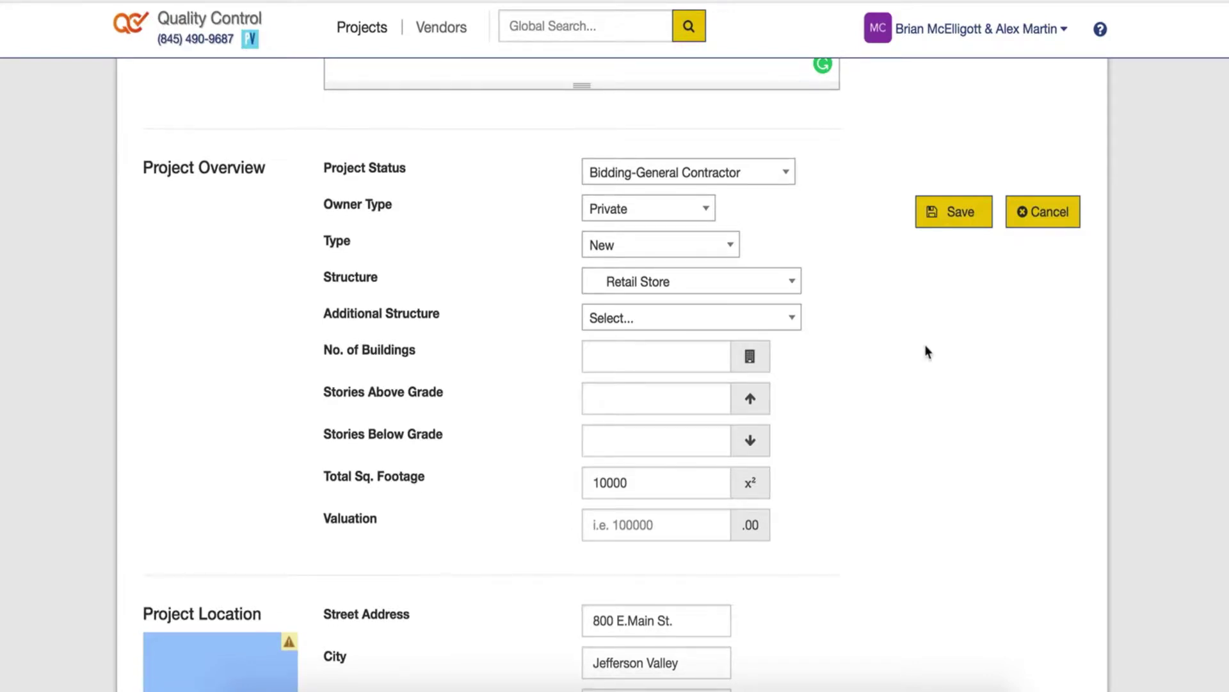
pyautogui.scroll(-5, 924, 351)
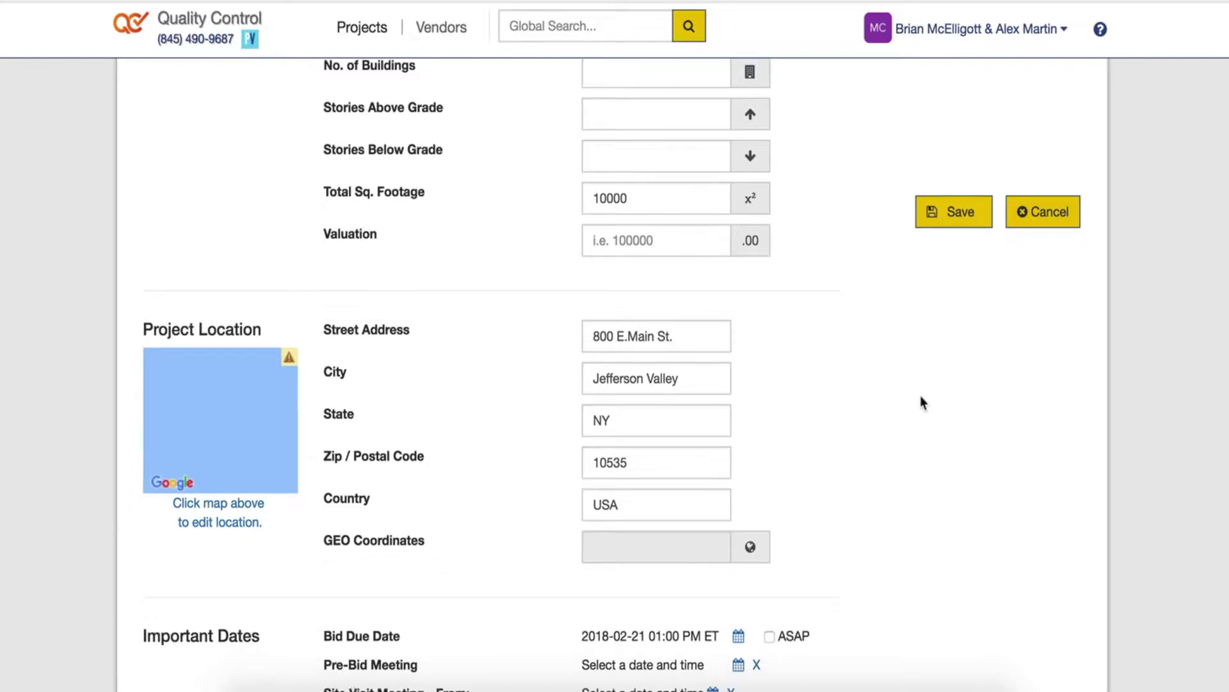
pyautogui.scroll(-4, 877, 388)
pyautogui.scroll(-2, 888, 383)
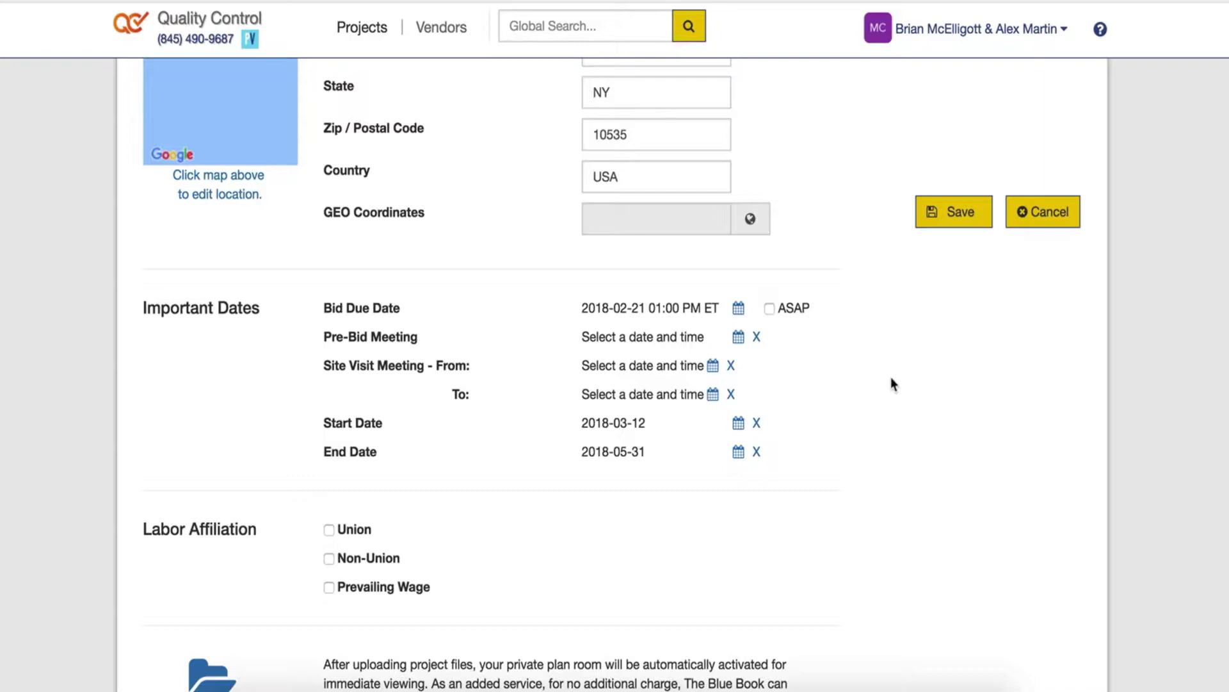
# Review the completed Add a Project form and save the Oneteam Test project
pyautogui.scroll(-4, 892, 381)
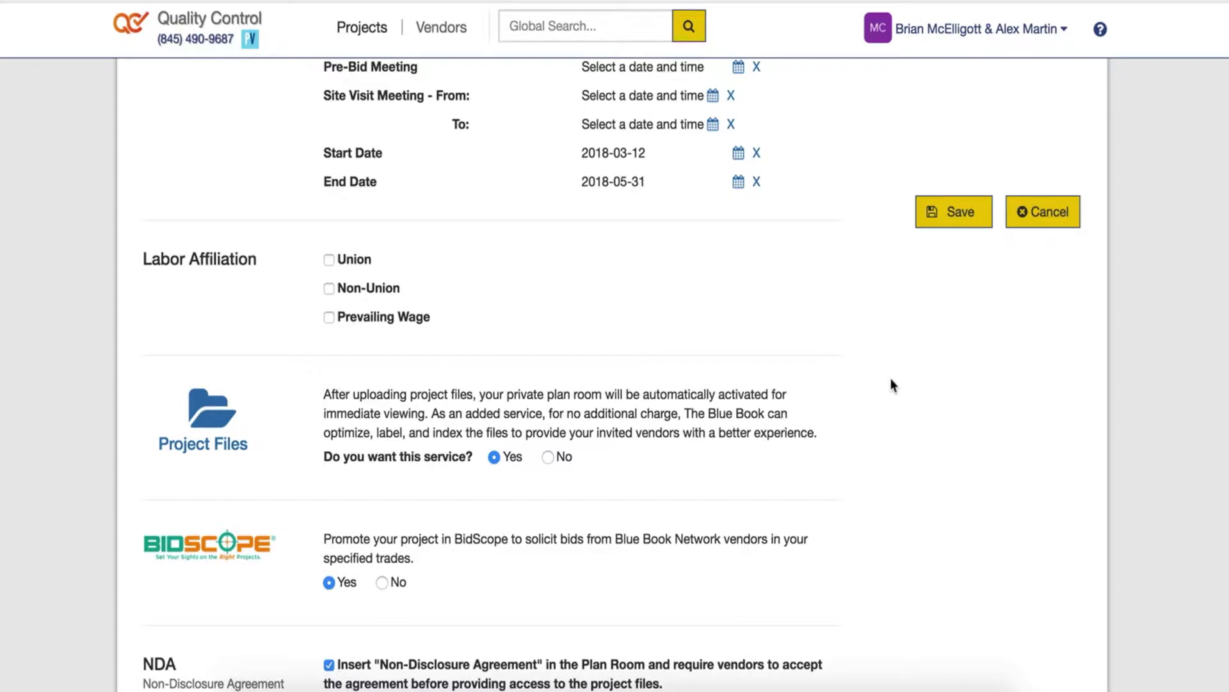
pyautogui.scroll(-3, 893, 384)
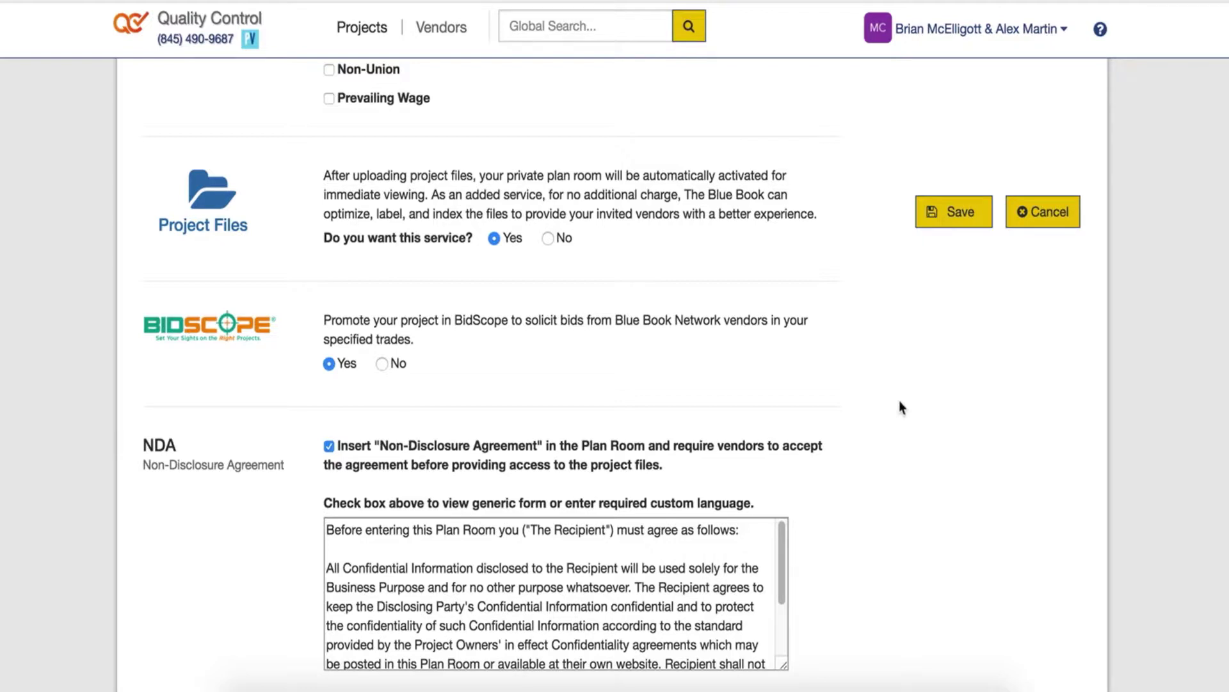
pyautogui.scroll(-5, 900, 402)
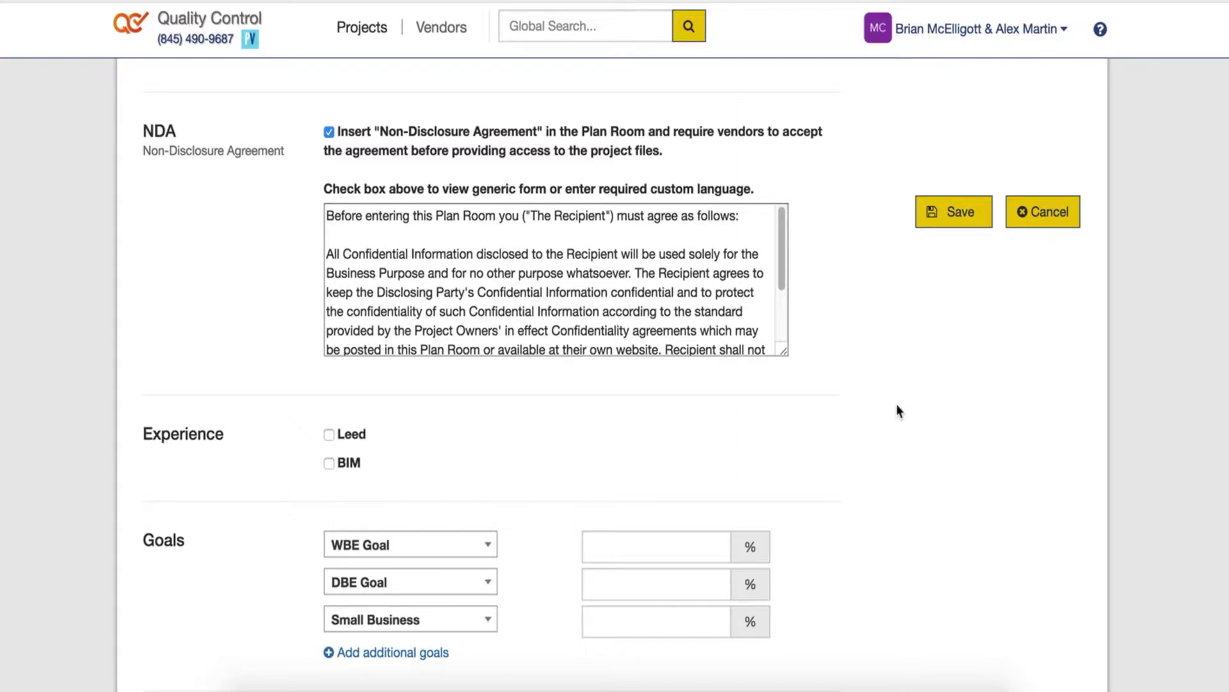
pyautogui.scroll(12, 863, 186)
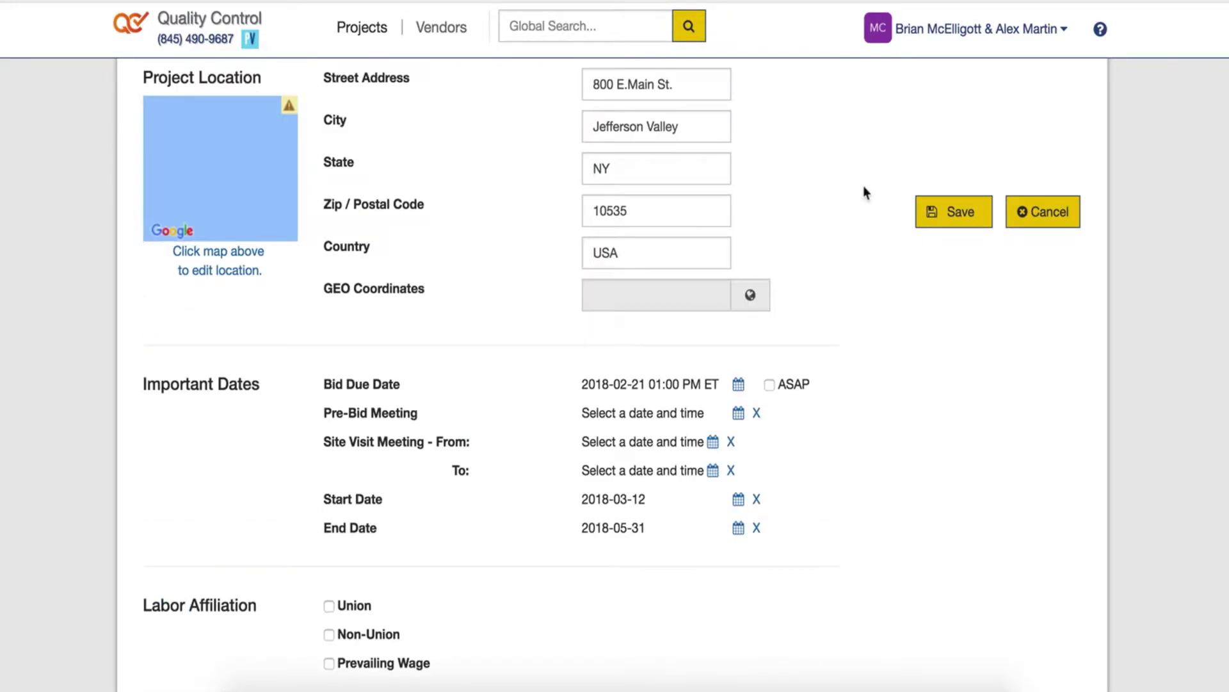
pyautogui.scroll(14, 865, 193)
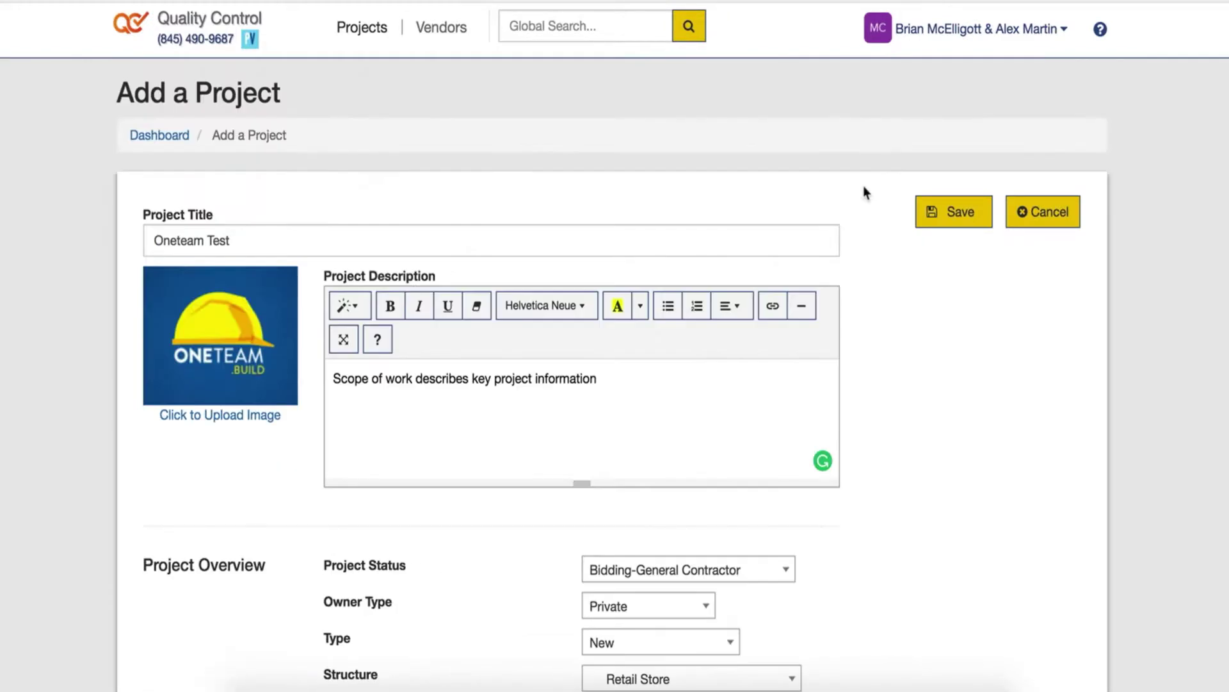
pyautogui.click(967, 211)
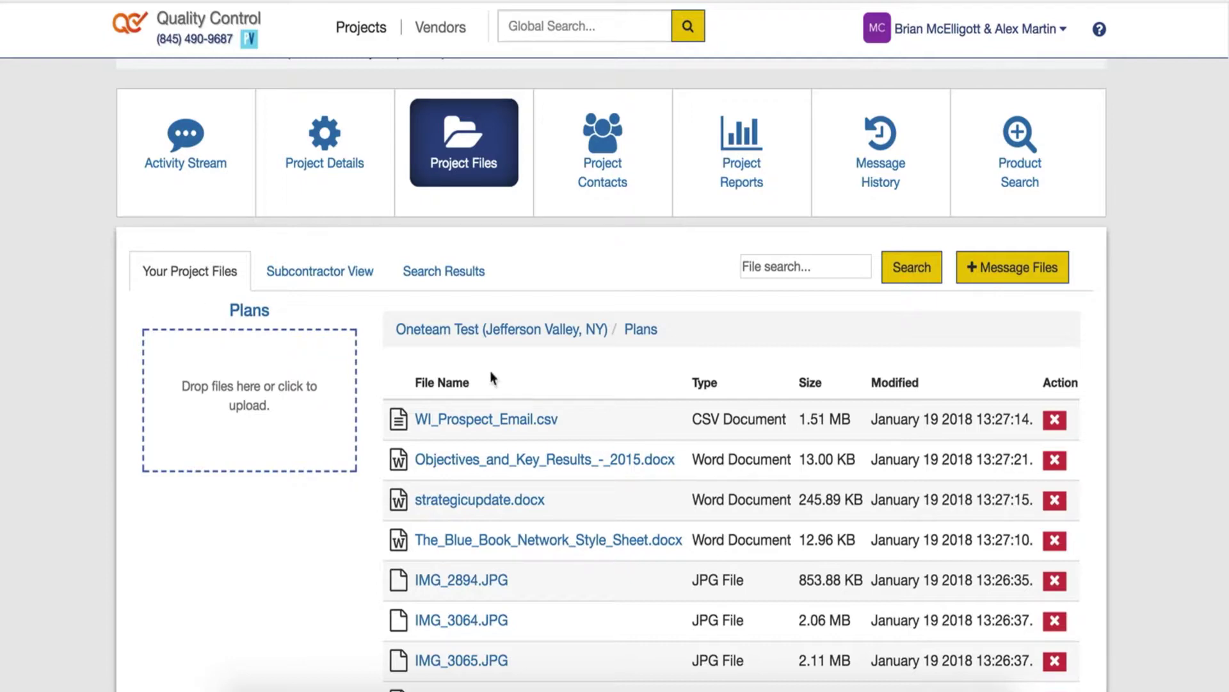
# Return to the root folder list via the Oneteam Test (Jefferson Valley, NY) breadcrumb
pyautogui.click(486, 329)
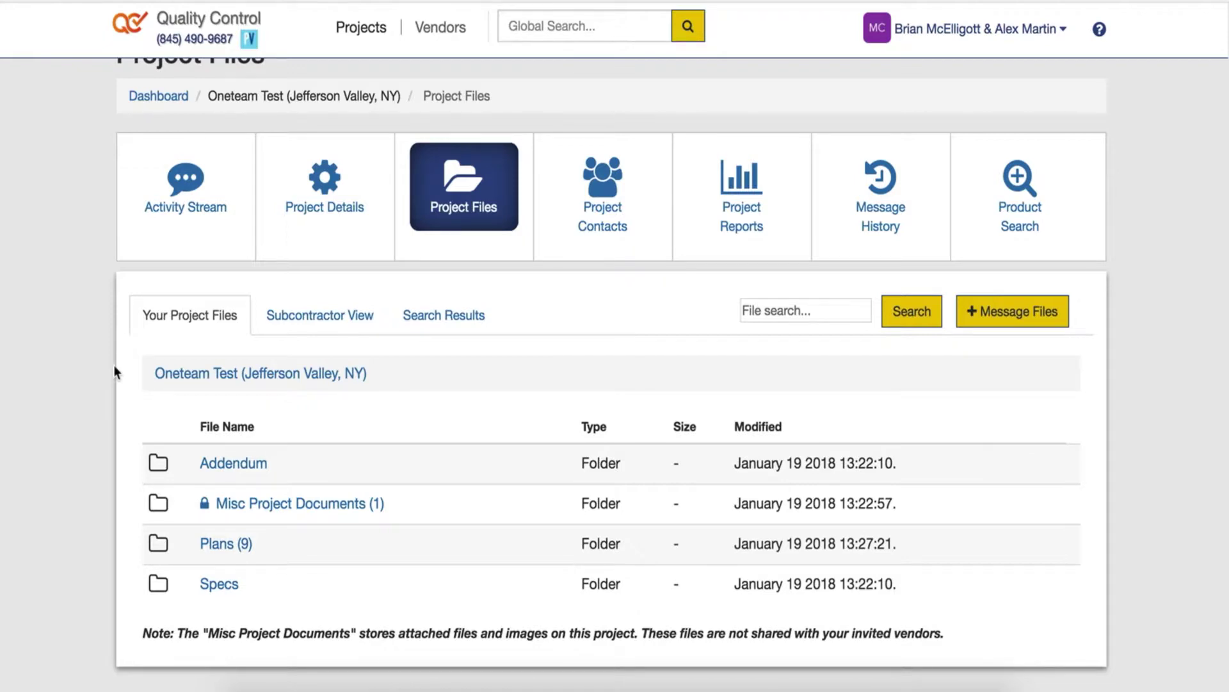
# Switch to Subcontractor View and scroll down through the drawing PDF list
pyautogui.click(331, 327)
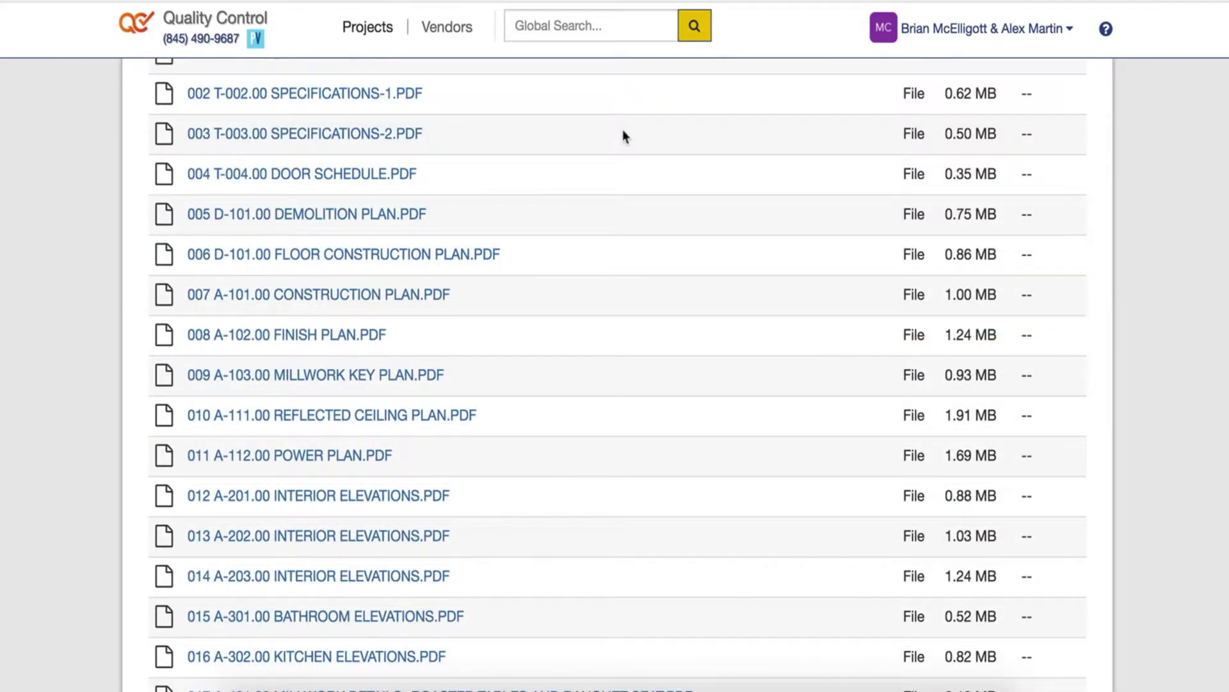
pyautogui.scroll(-3, 624, 136)
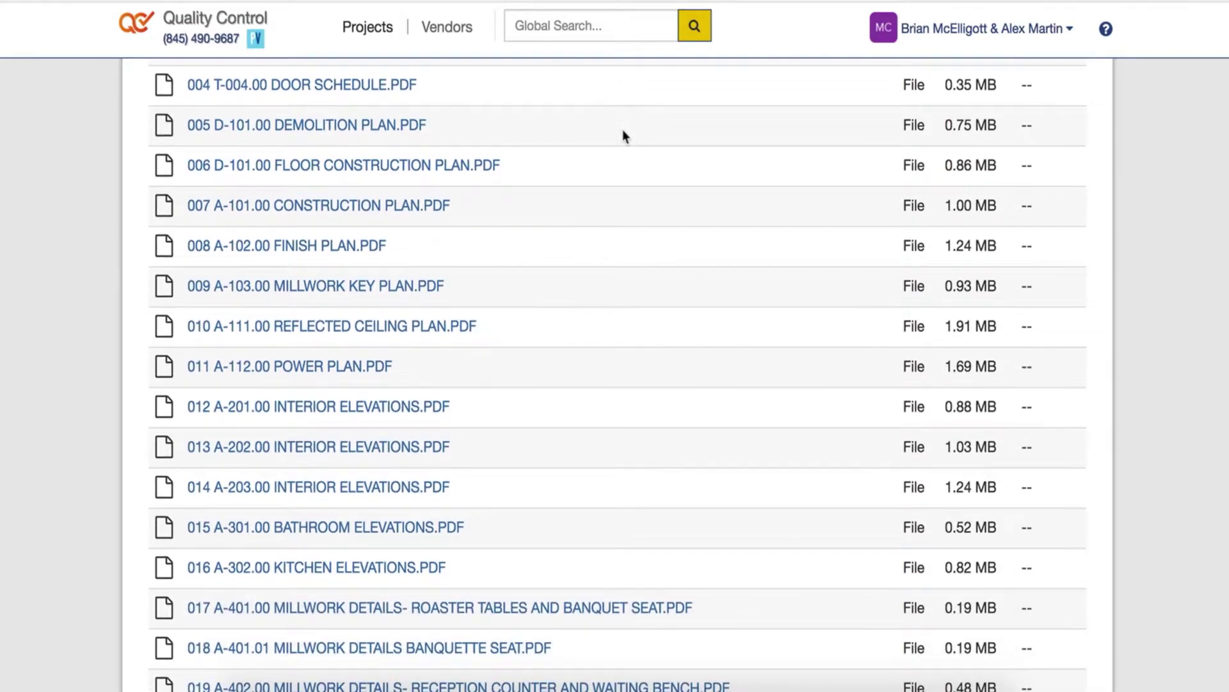
pyautogui.scroll(-4, 624, 136)
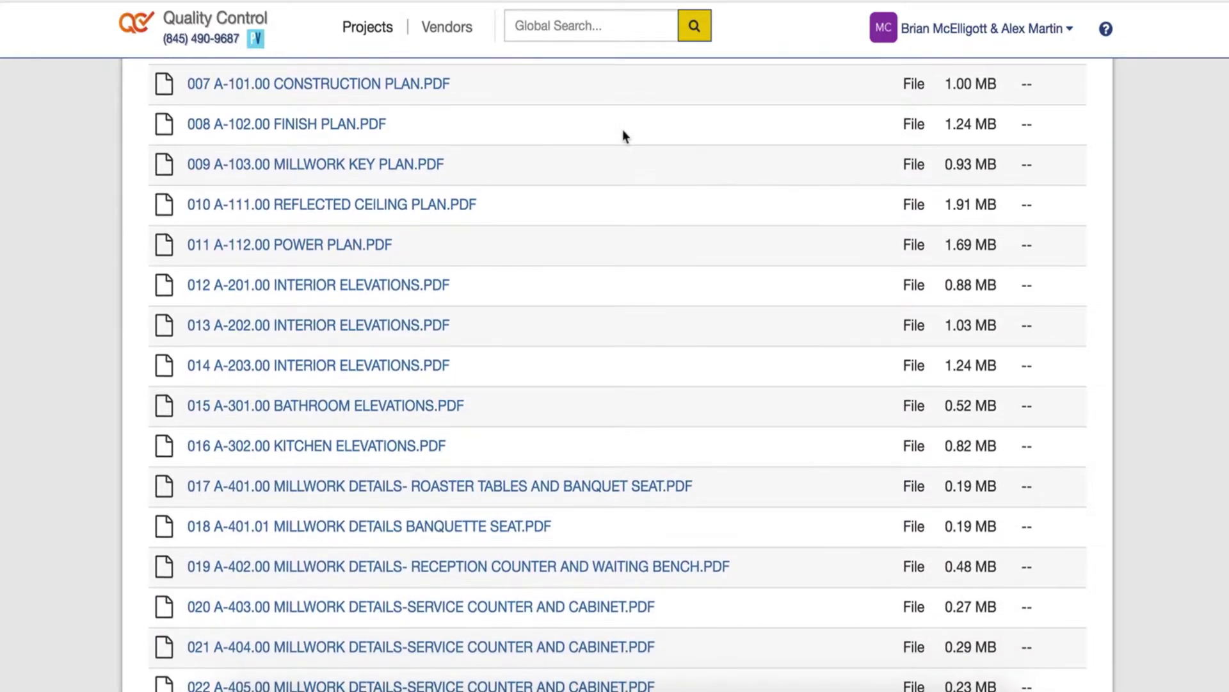
pyautogui.scroll(-2, 625, 136)
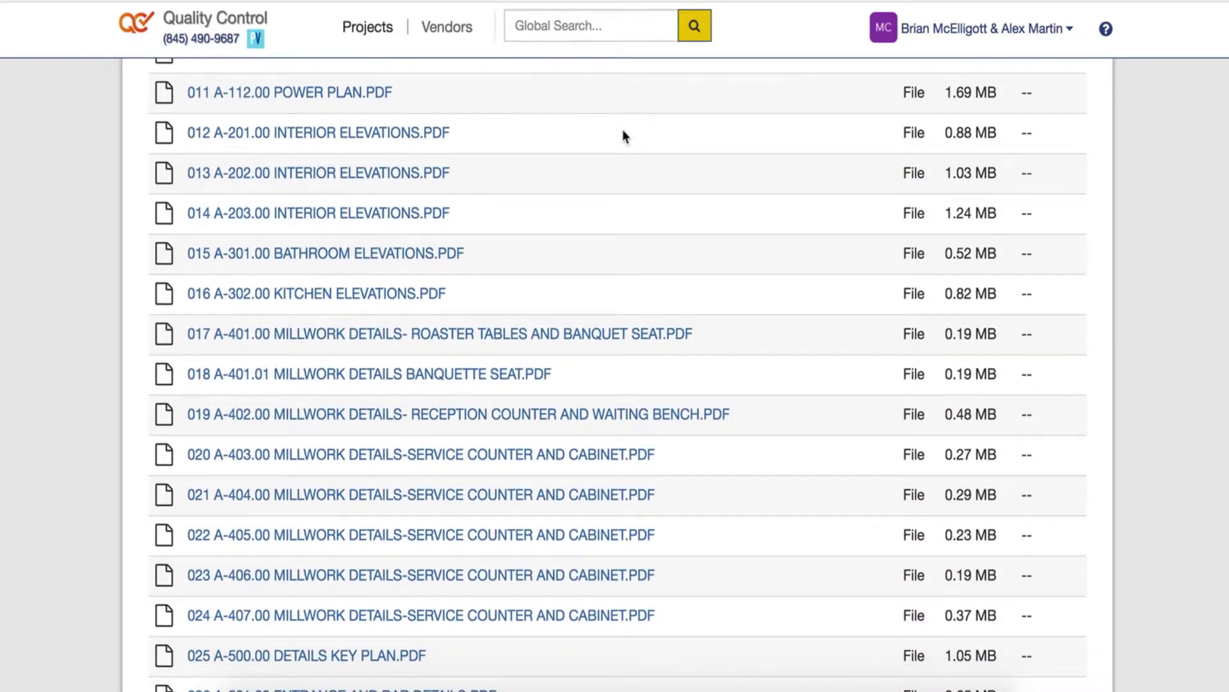
pyautogui.scroll(-2, 625, 136)
pyautogui.scroll(-20, 624, 136)
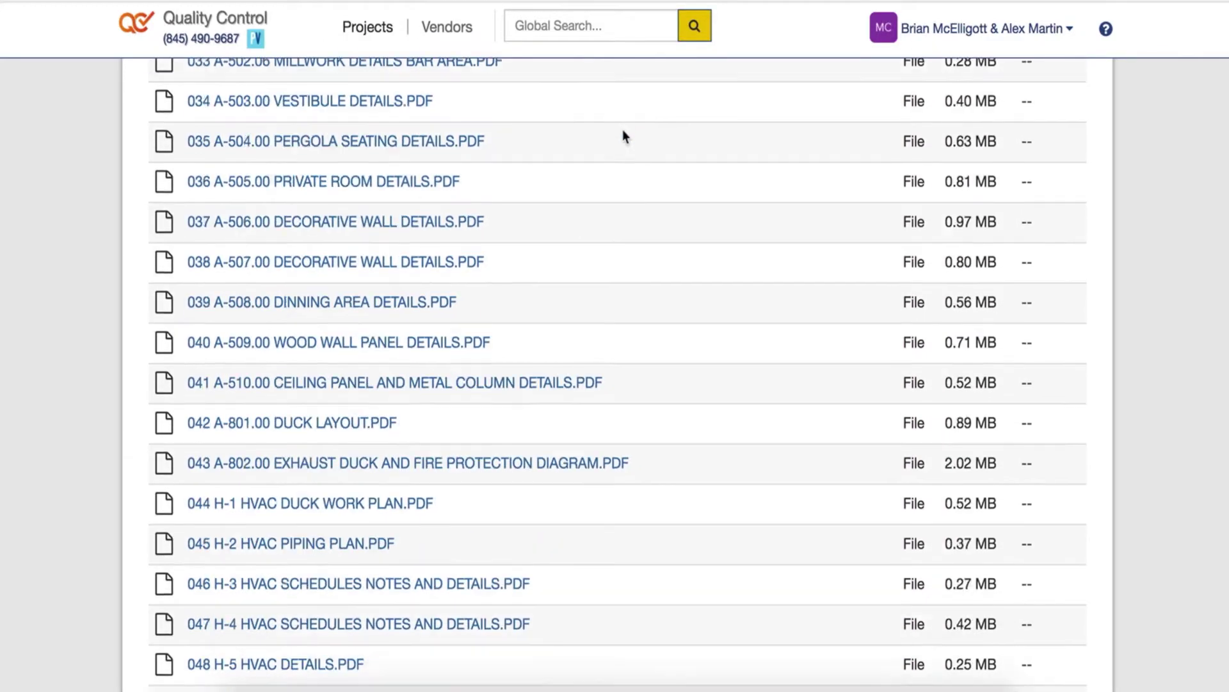
pyautogui.scroll(-10, 622, 129)
# Preview 057 E-1 ELECTRICAL LIGHTING PLAN.PDF in the drawing viewer
pyautogui.click(531, 353)
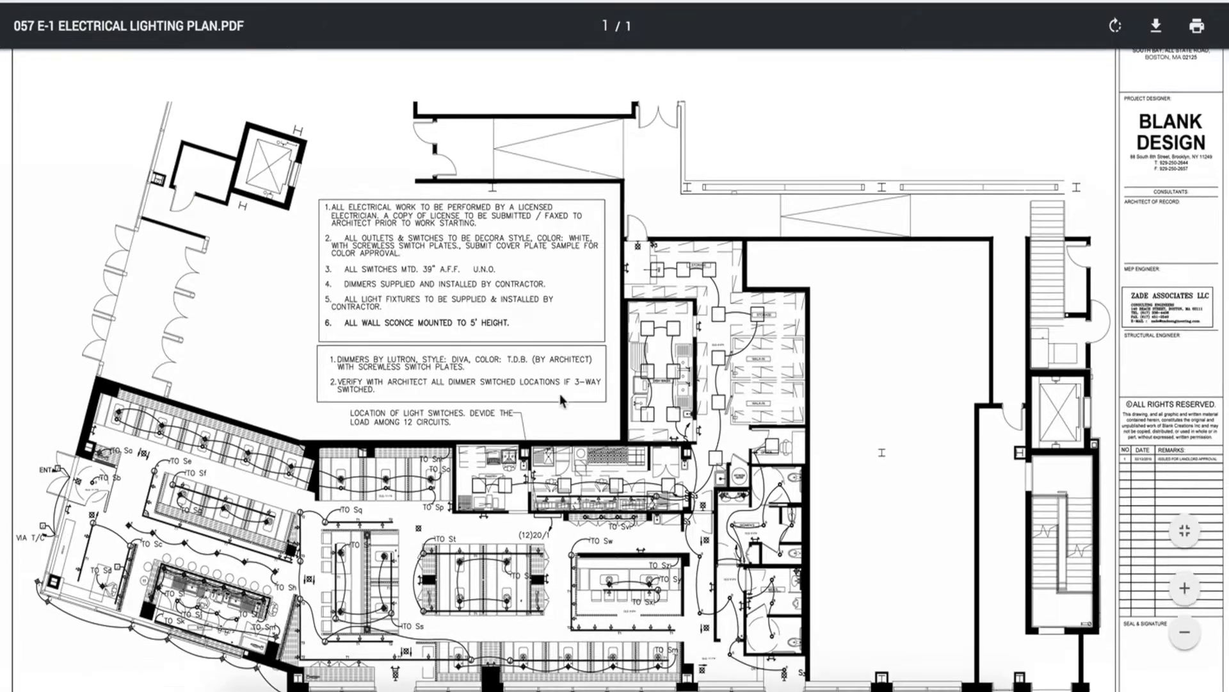
pyautogui.scroll(-3, 560, 393)
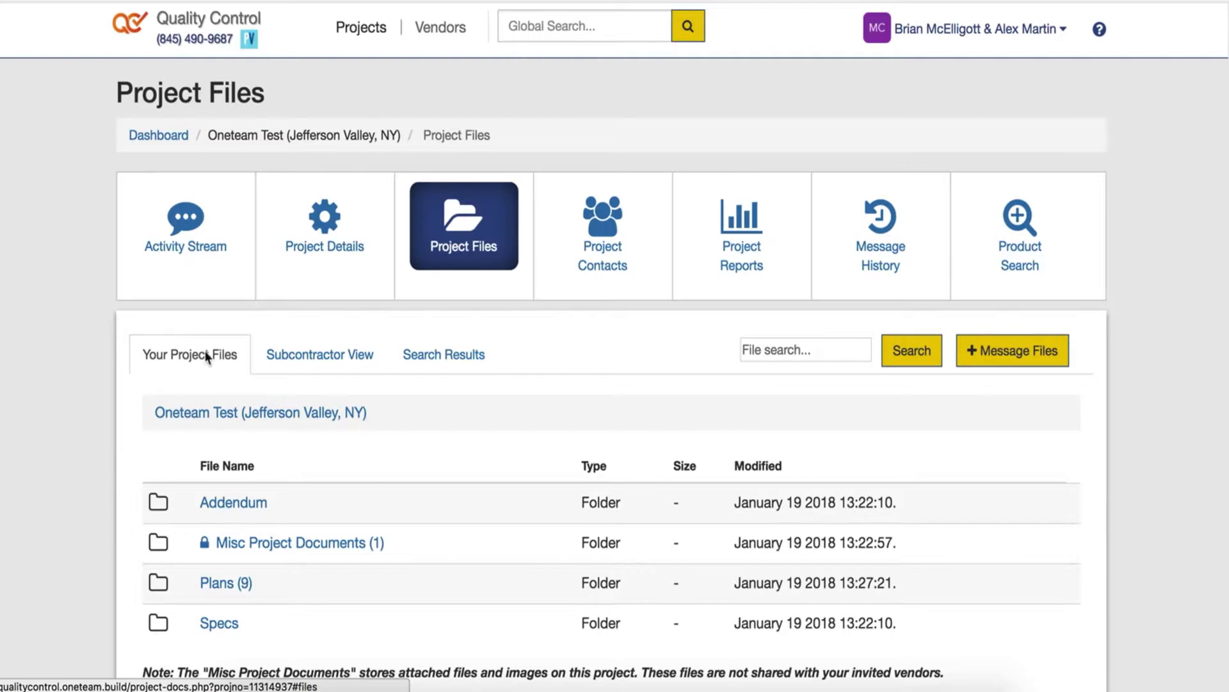
# Open Project Contacts and show the My Vendors tab
pyautogui.click(581, 263)
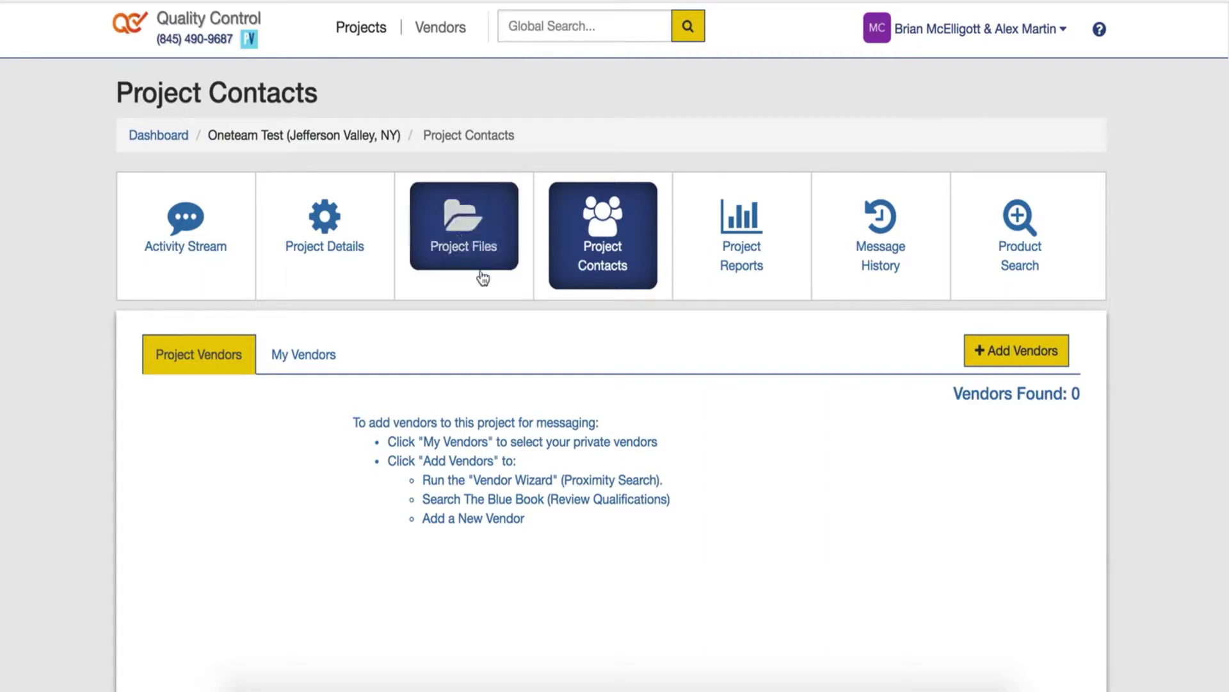
pyautogui.click(319, 361)
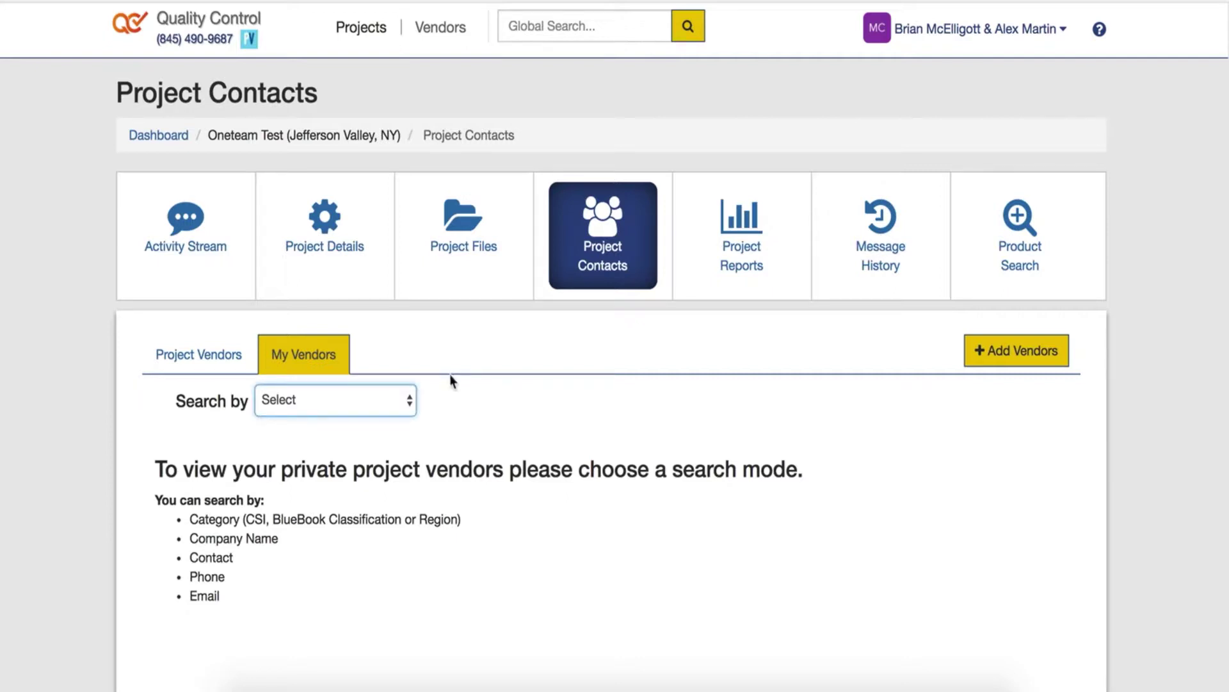
# From the Project Vendors tab, open the Add Vendors from The Blue Book dialog
pyautogui.click(391, 410)
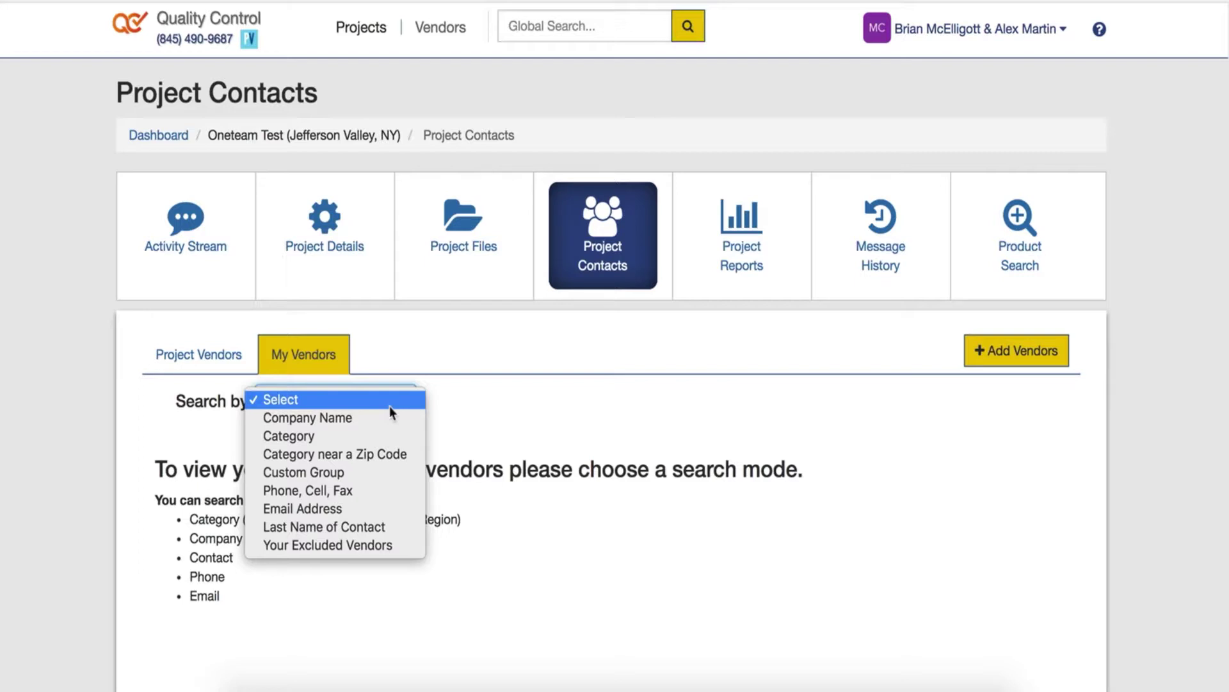
pyautogui.click(389, 405)
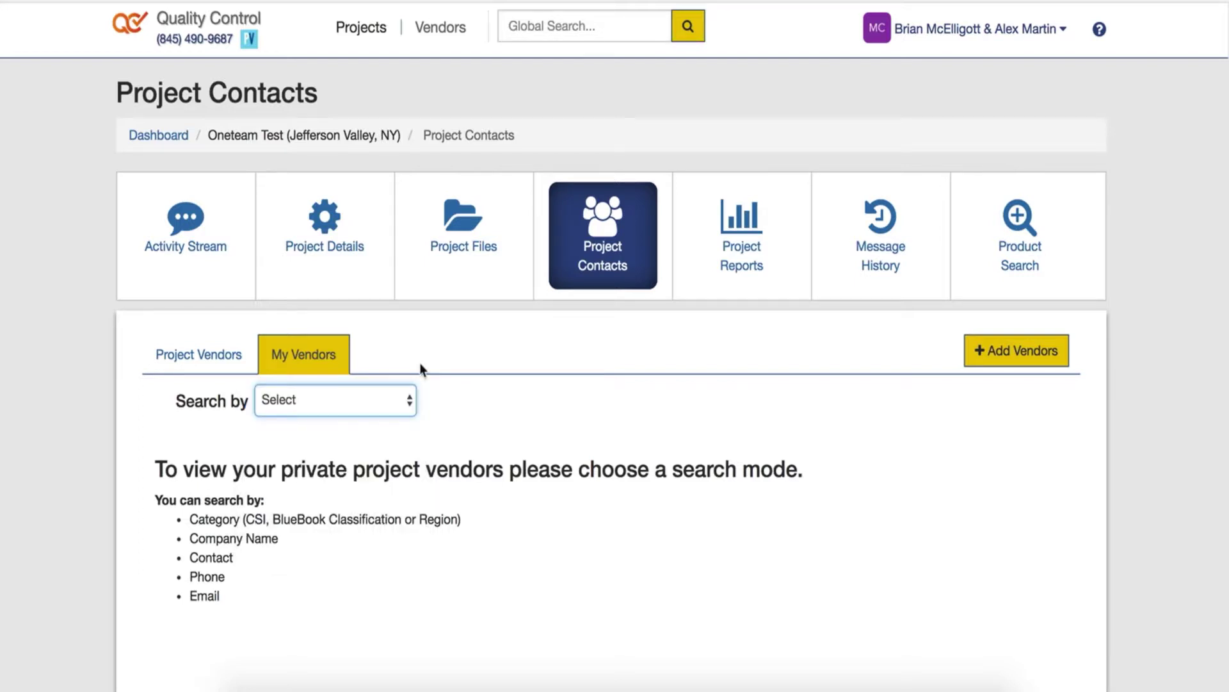
pyautogui.click(225, 363)
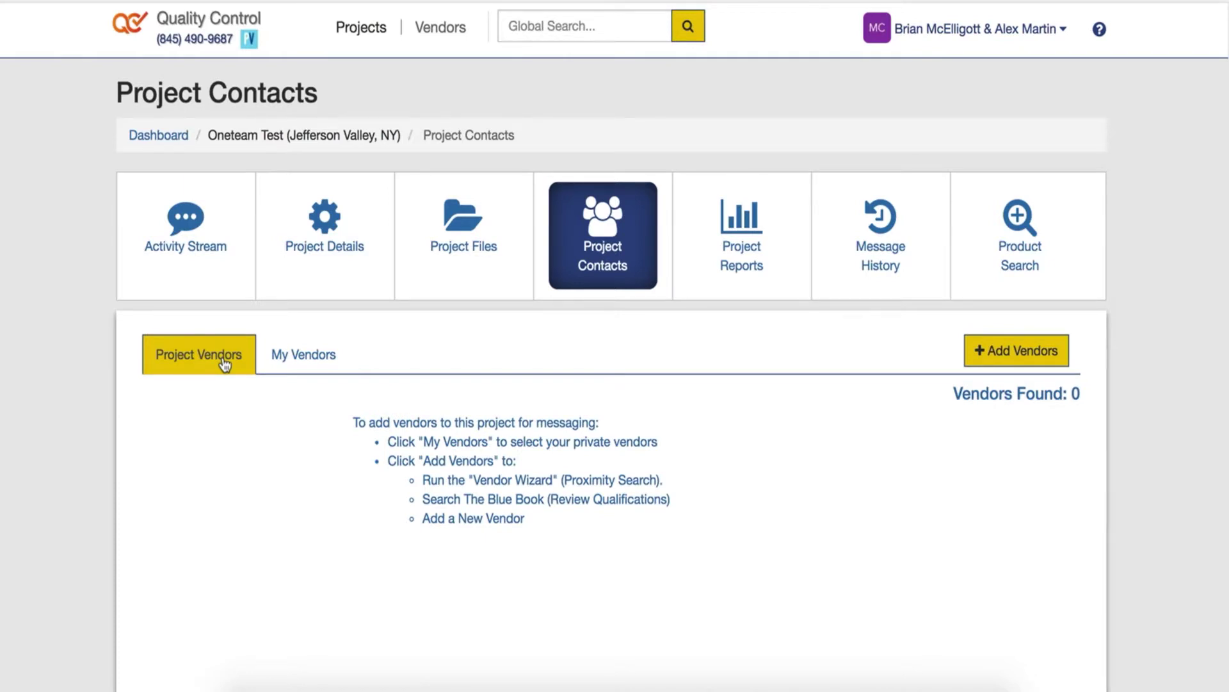
pyautogui.click(1006, 359)
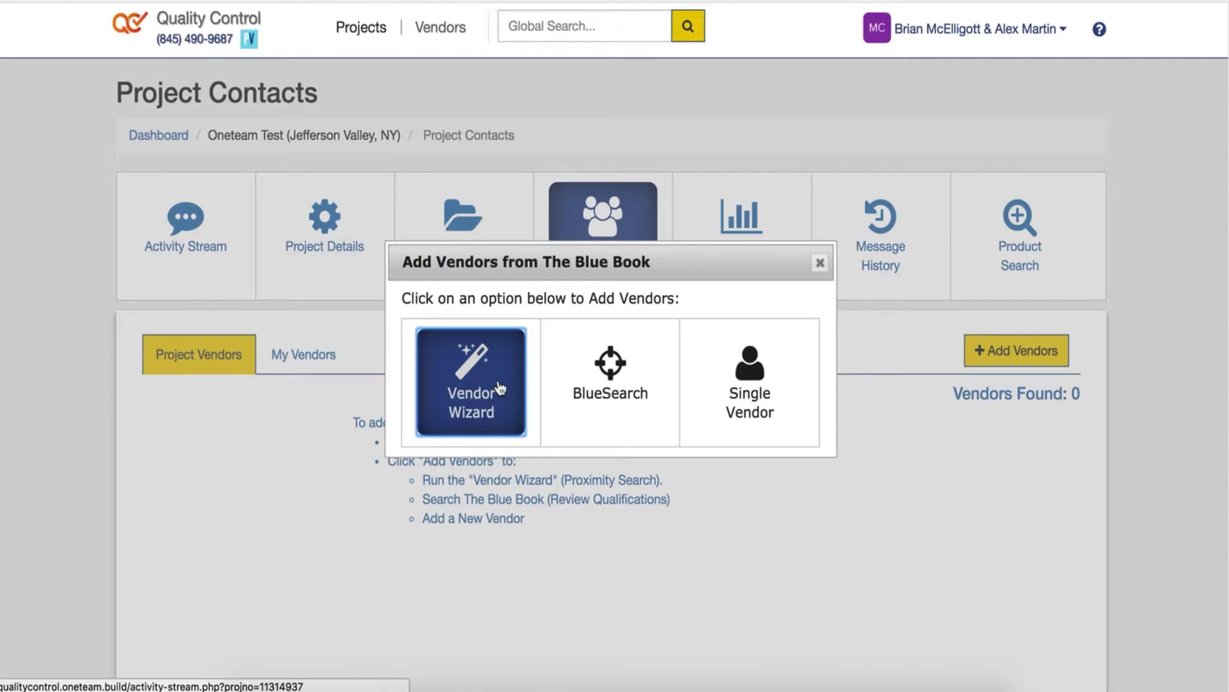
# Run a BlueSearch for the Plumbing Contractors trade around Redwood City, CA, listing 540 companies
pyautogui.click(629, 386)
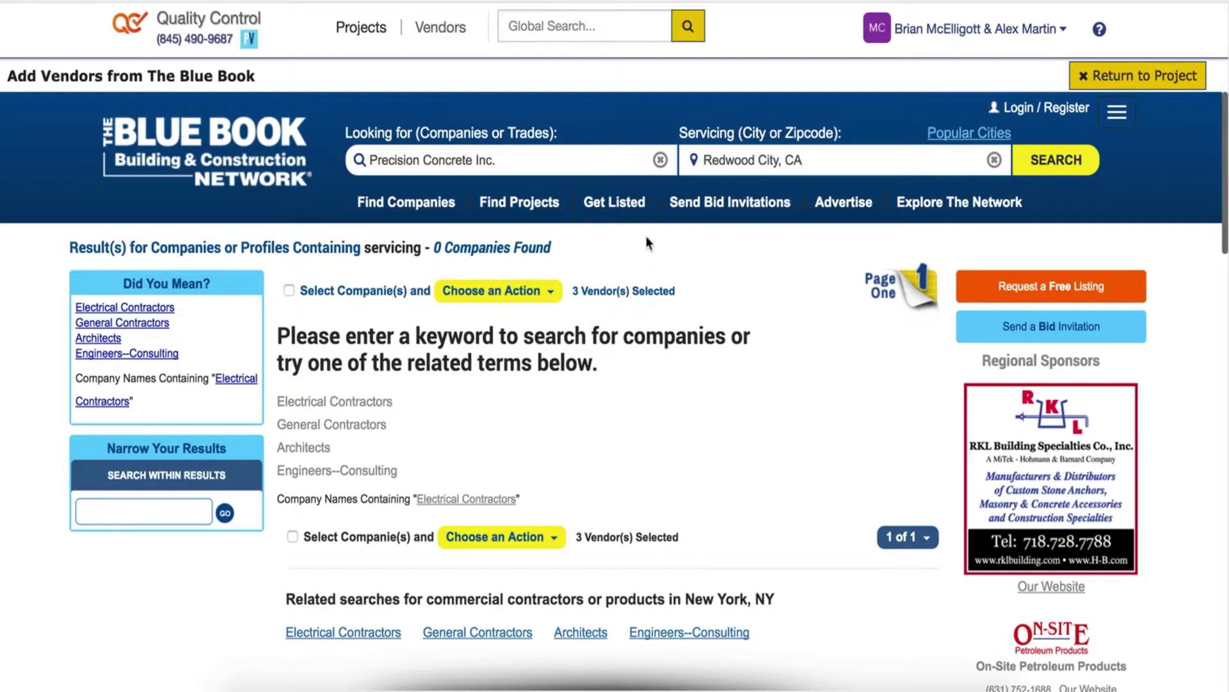
pyautogui.click(661, 160)
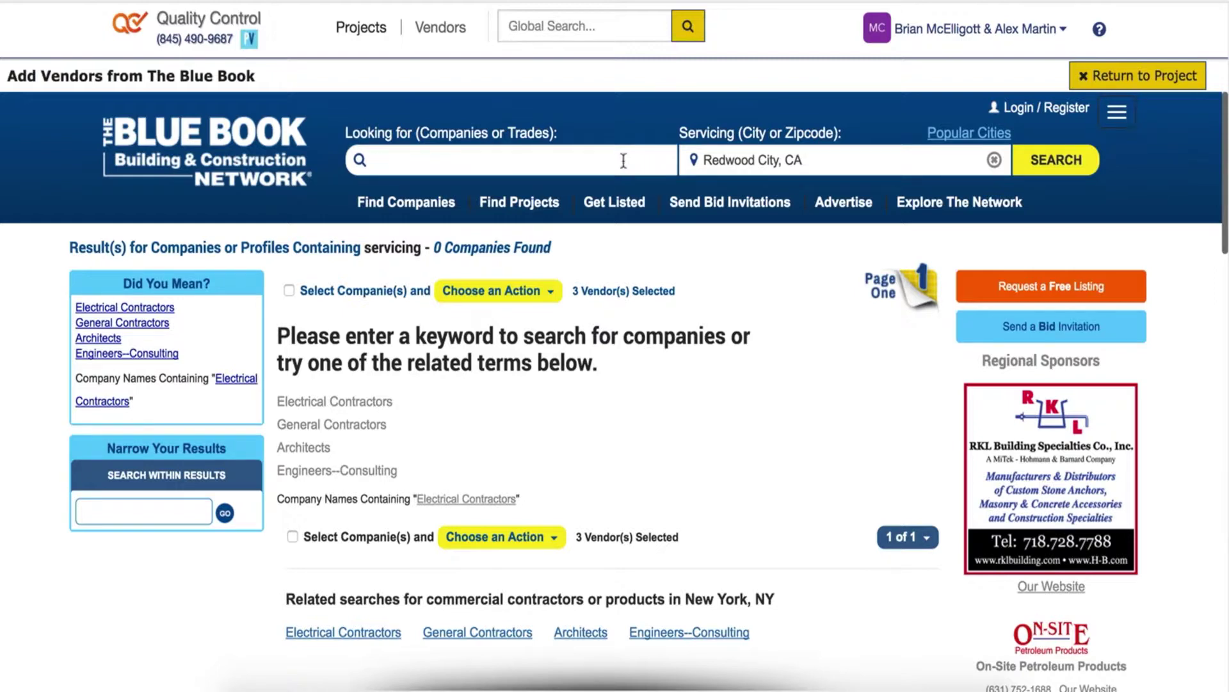
pyautogui.write('plumbing contrac')
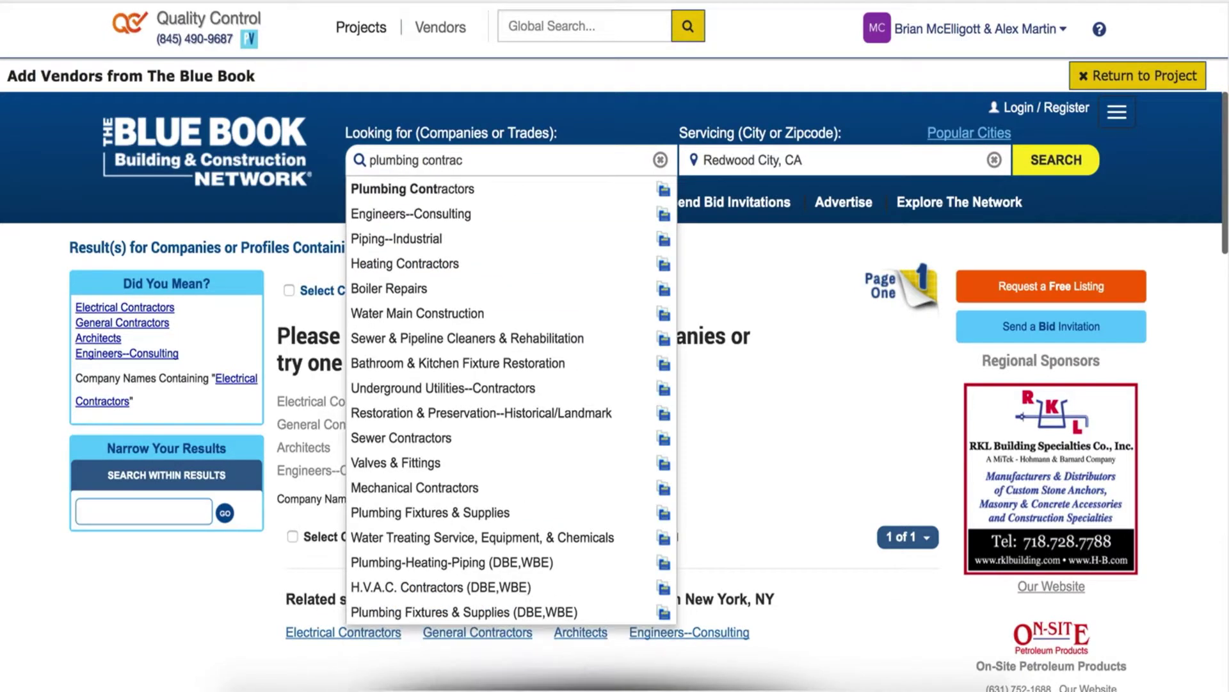
pyautogui.write('tors')
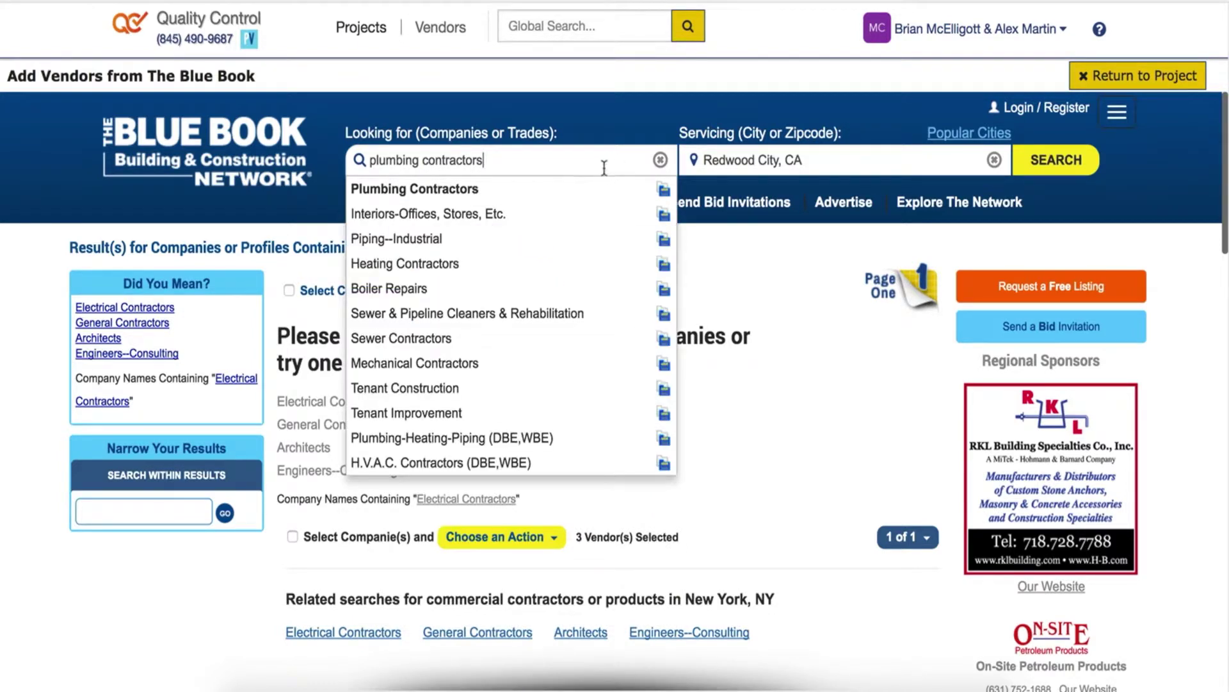
pyautogui.click(475, 192)
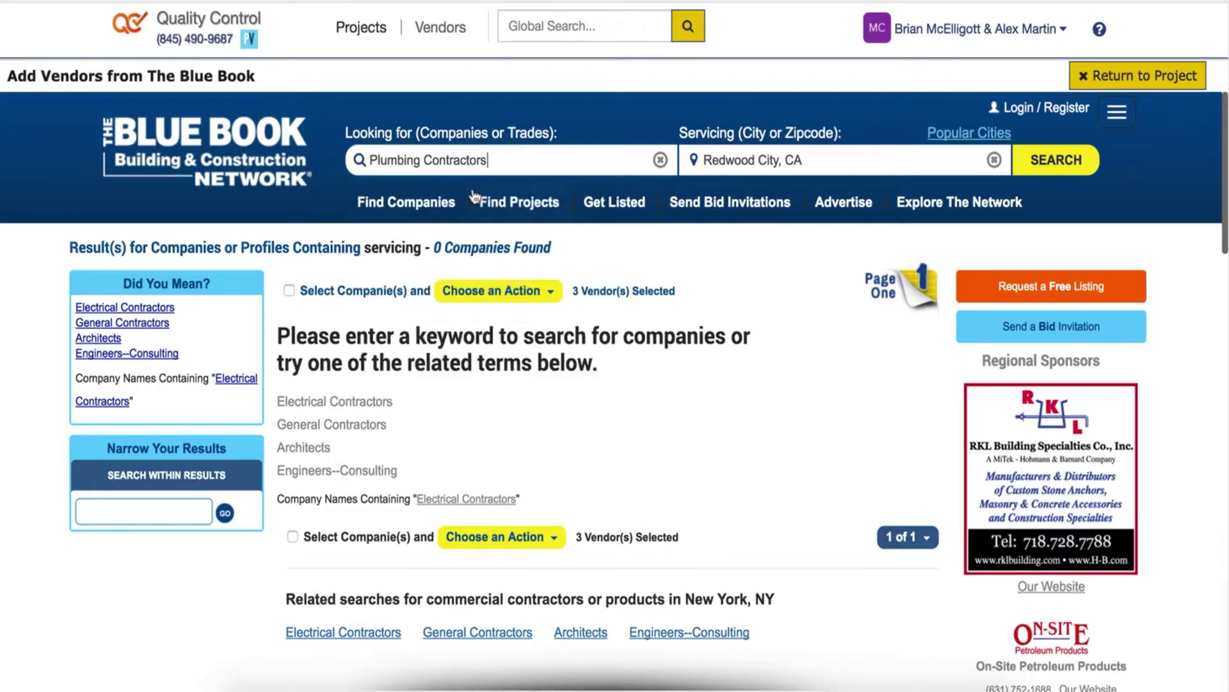
pyautogui.click(1054, 173)
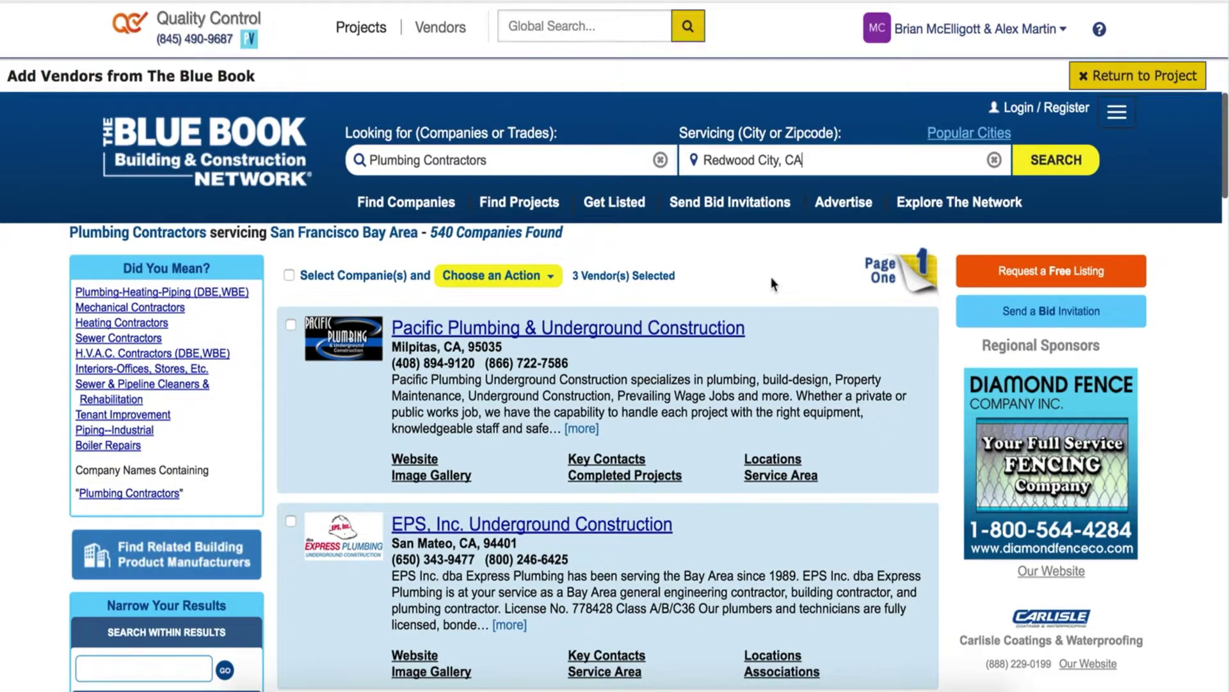
# Review Pacific Plumbing & Underground Construction's ProView profile, then close it to return to the results
pyautogui.click(565, 332)
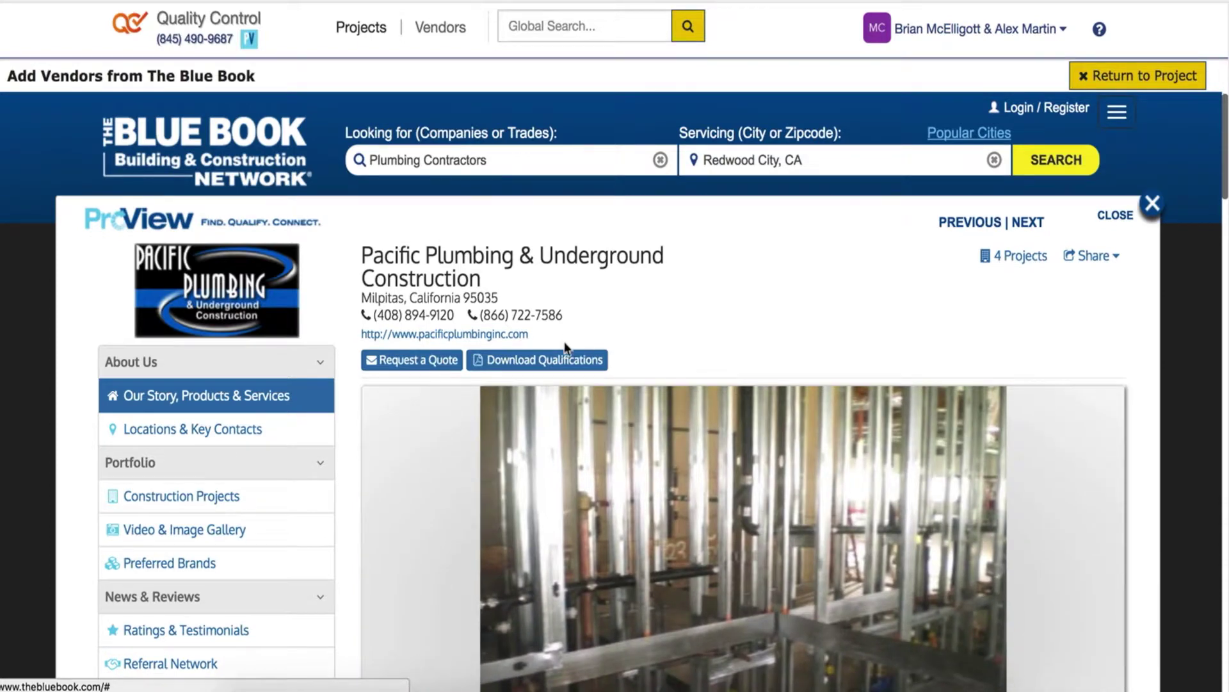
pyautogui.scroll(-1, 564, 344)
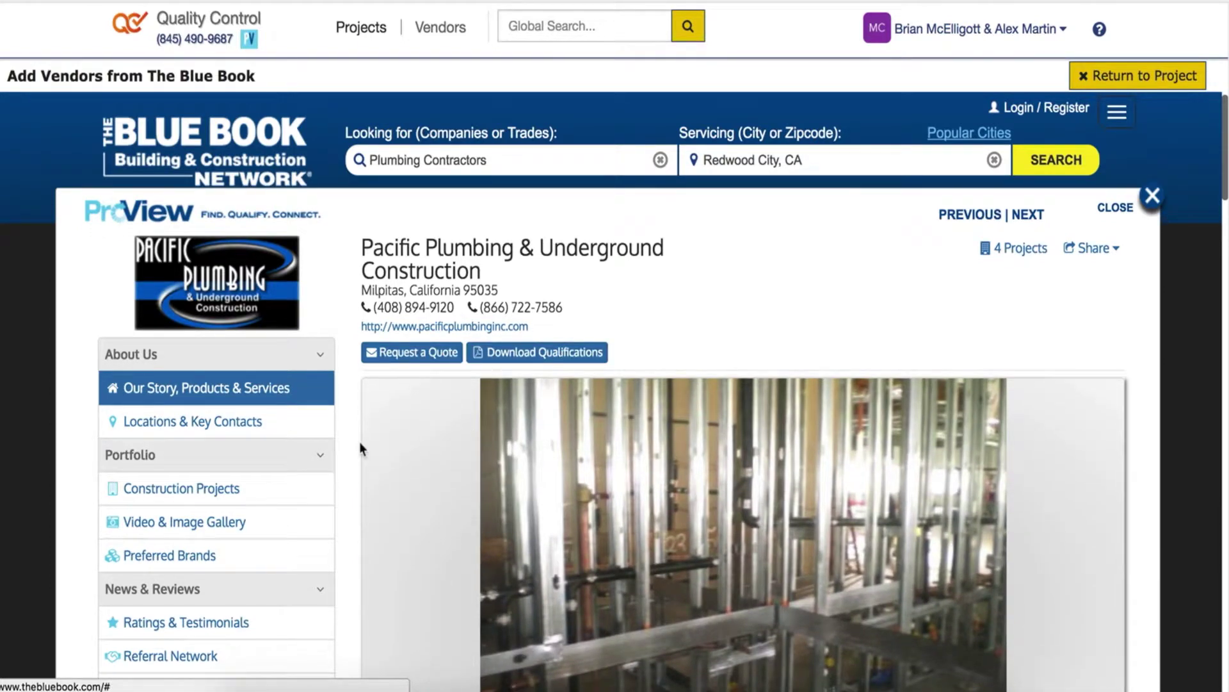
pyautogui.scroll(-3, 358, 442)
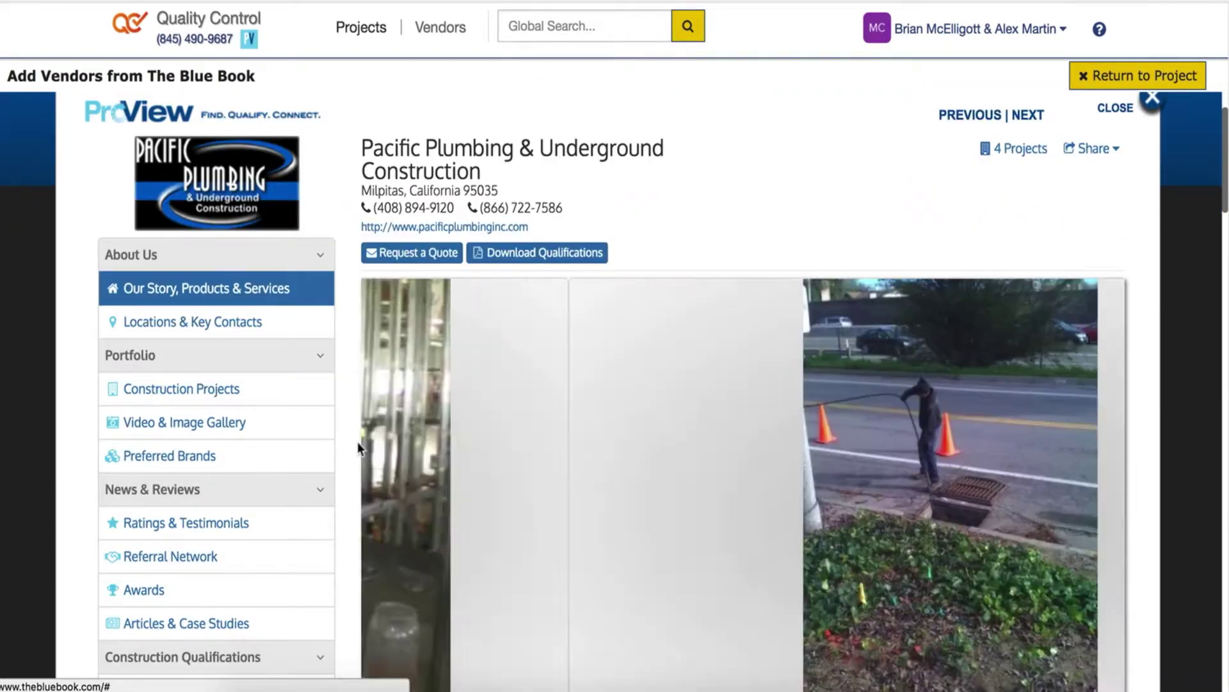
pyautogui.scroll(-1, 358, 443)
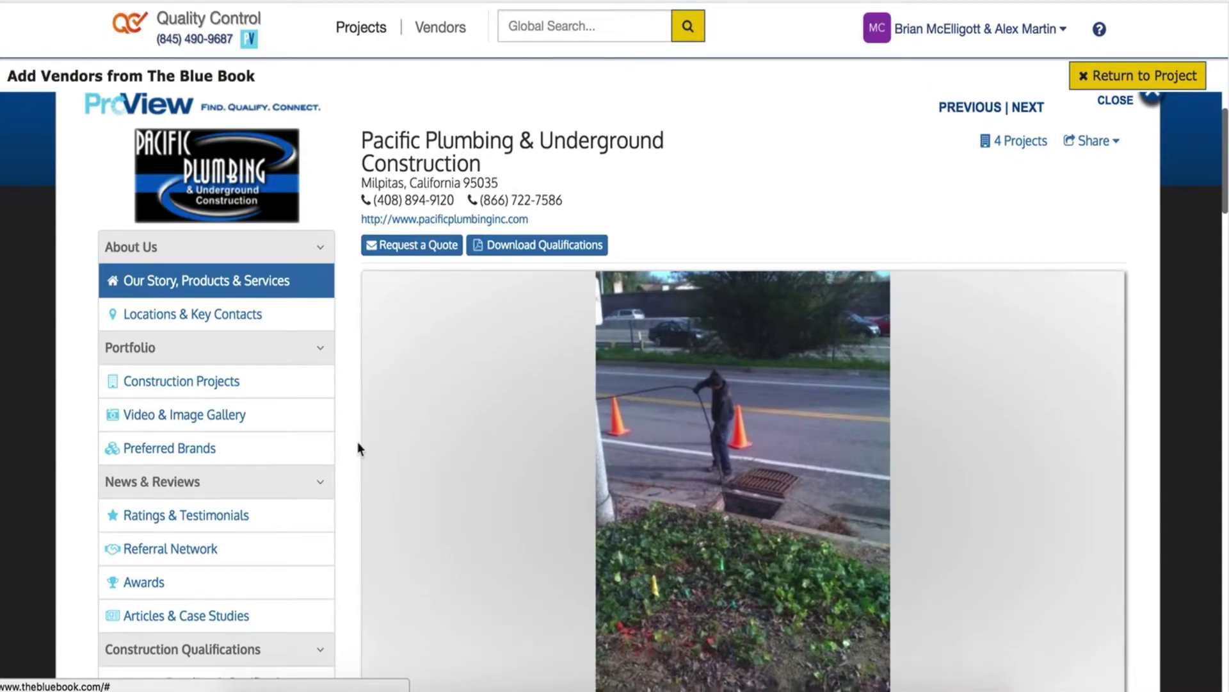
pyautogui.scroll(-2, 357, 441)
pyautogui.scroll(6, 405, 419)
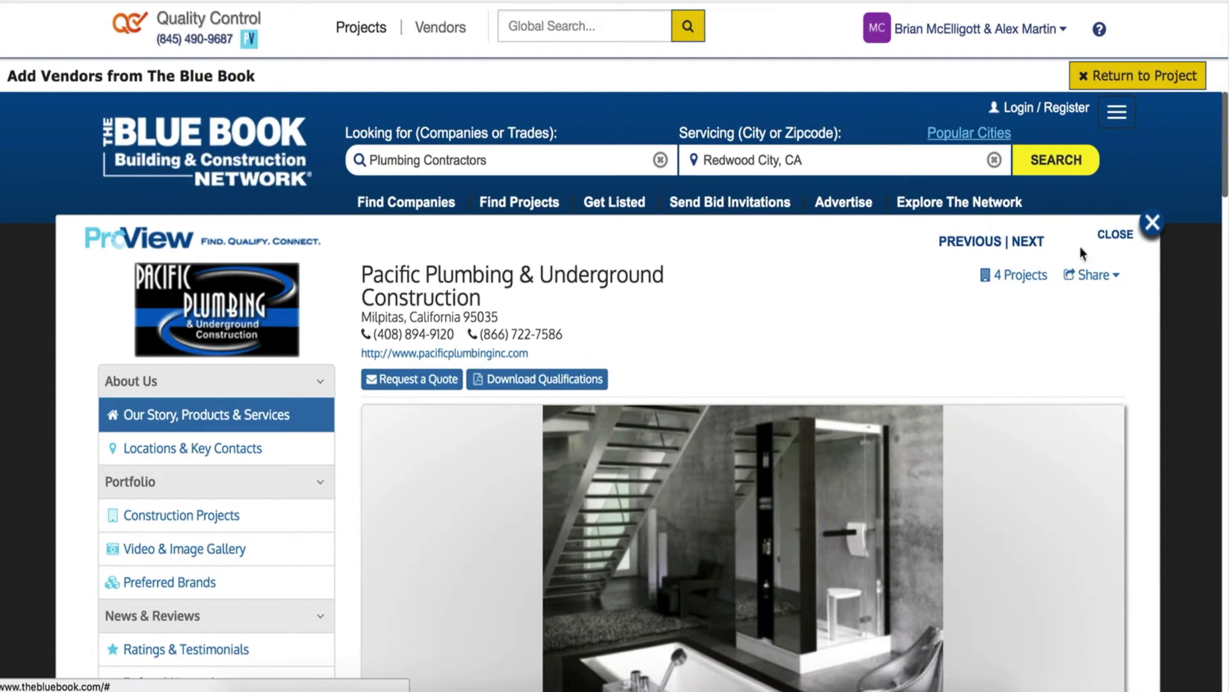
pyautogui.click(1151, 224)
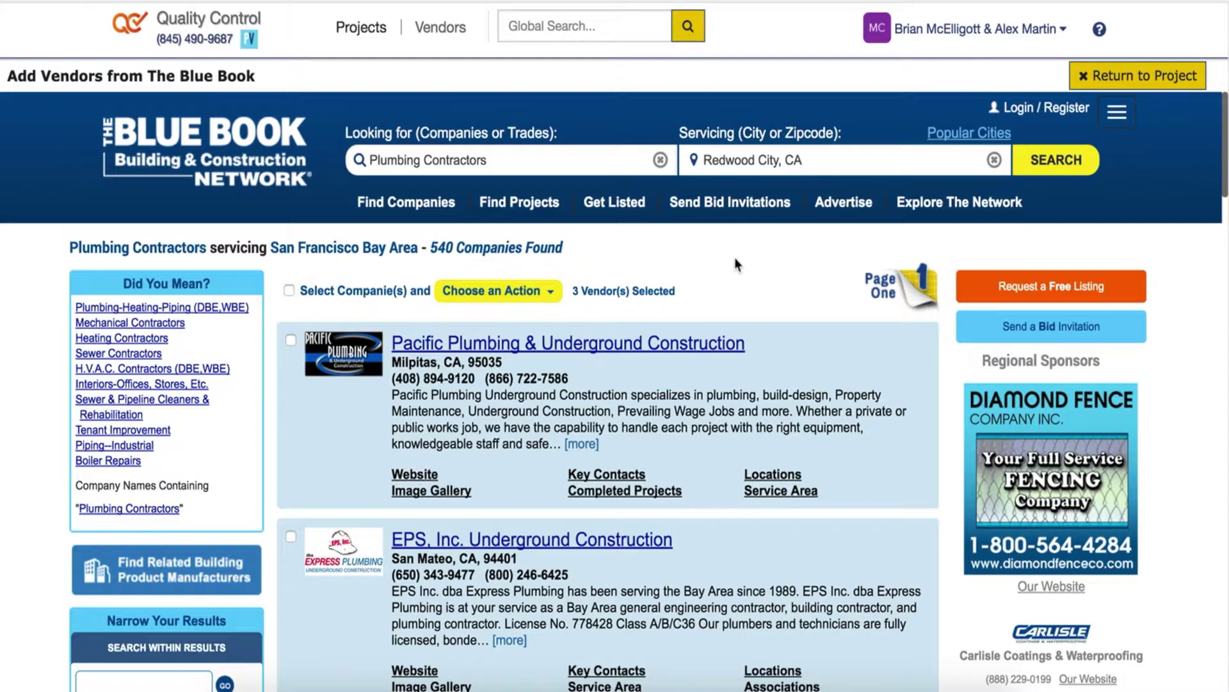
# Add Pacific Plumbing and the other checked vendors to Oneteam Test, then launch the Vendor Wizard
pyautogui.click(290, 340)
pyautogui.click(509, 292)
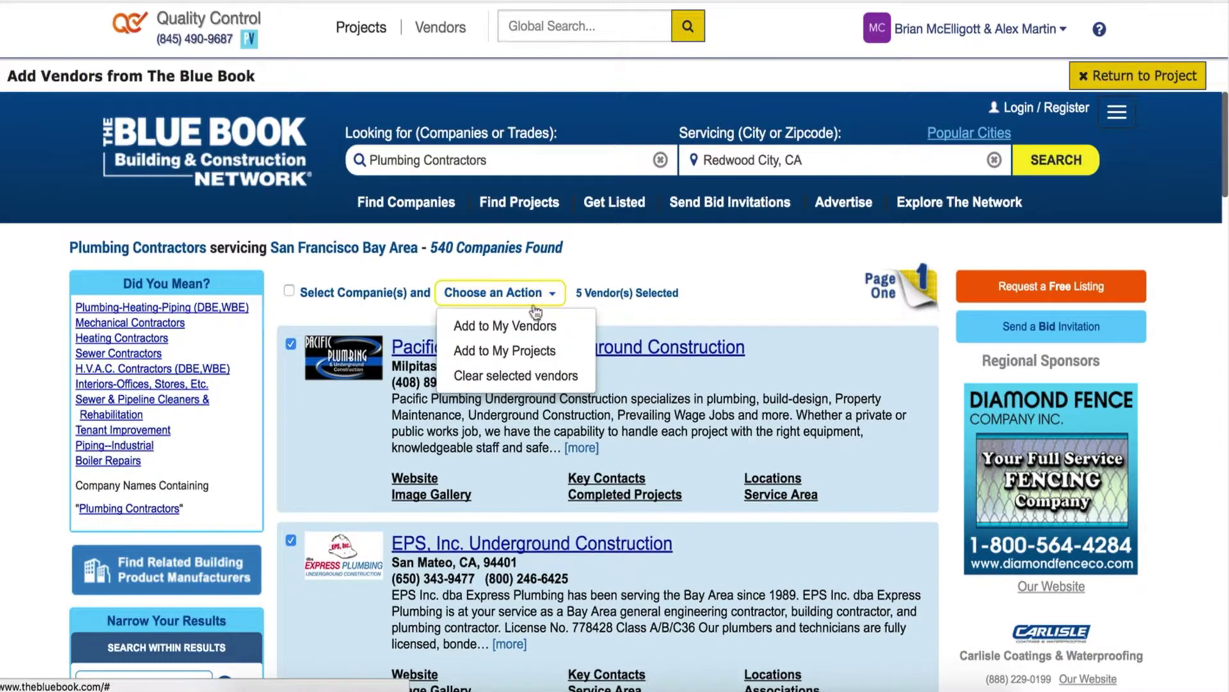
pyautogui.click(520, 352)
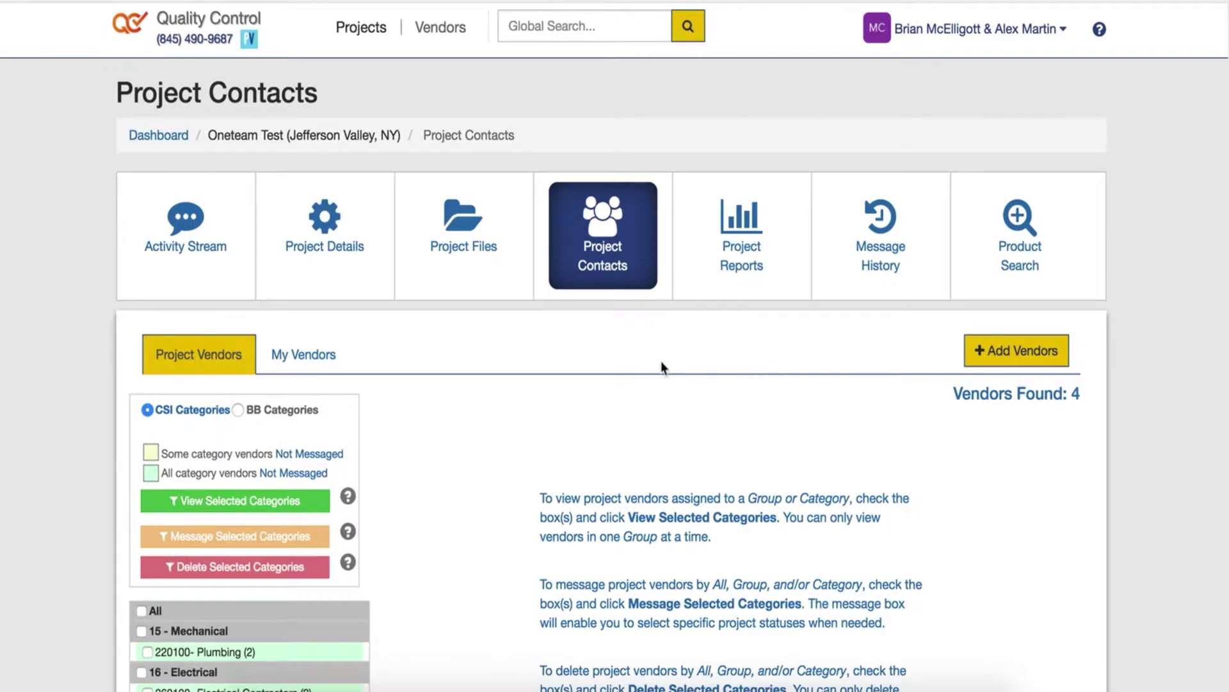
pyautogui.click(1022, 356)
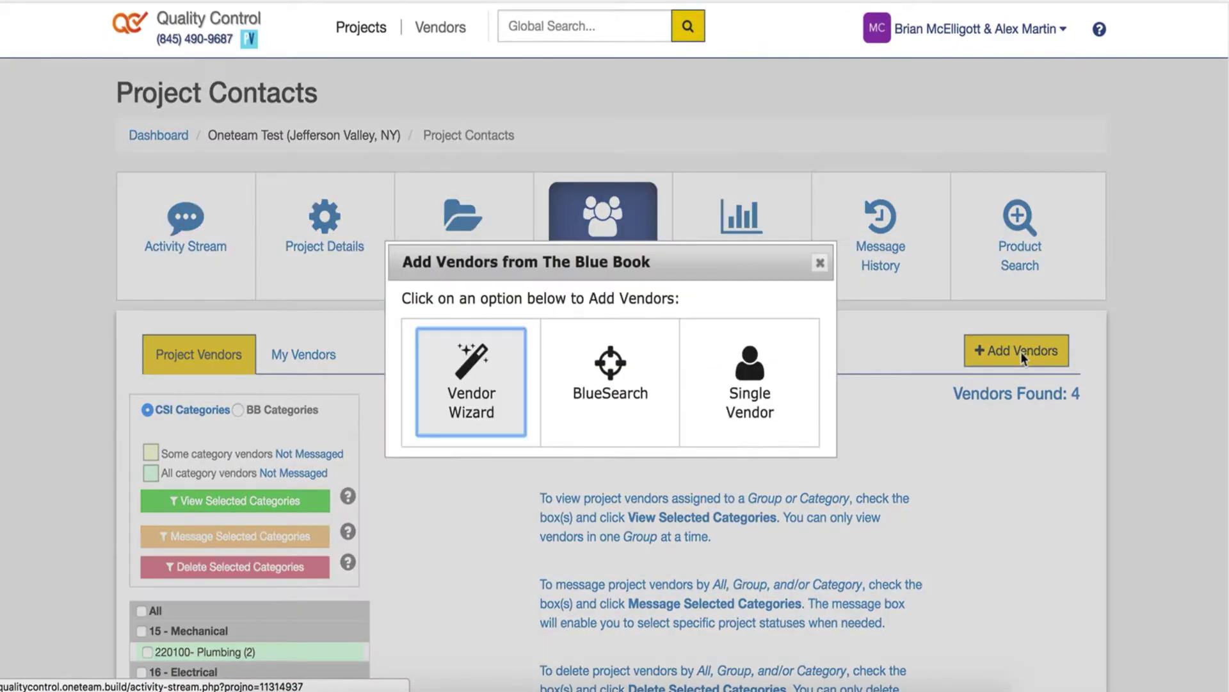
pyautogui.click(470, 384)
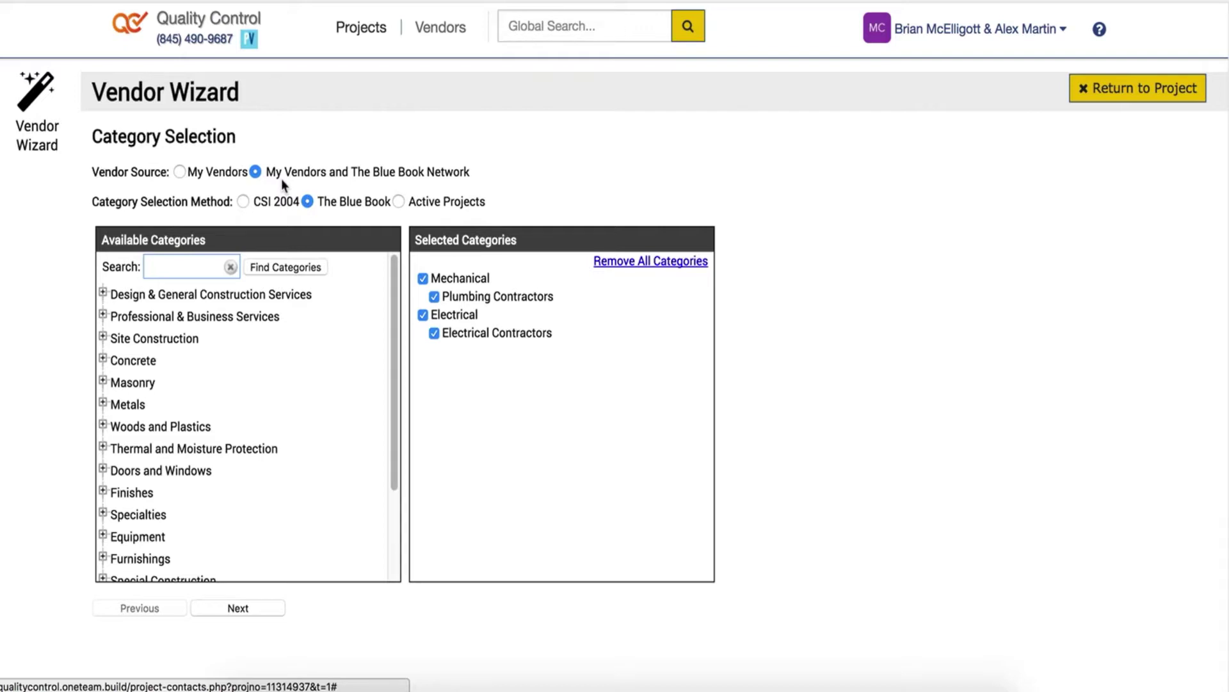
# Find 'masonry' in the wizard's categories and add Mason Contractors
pyautogui.click(219, 263)
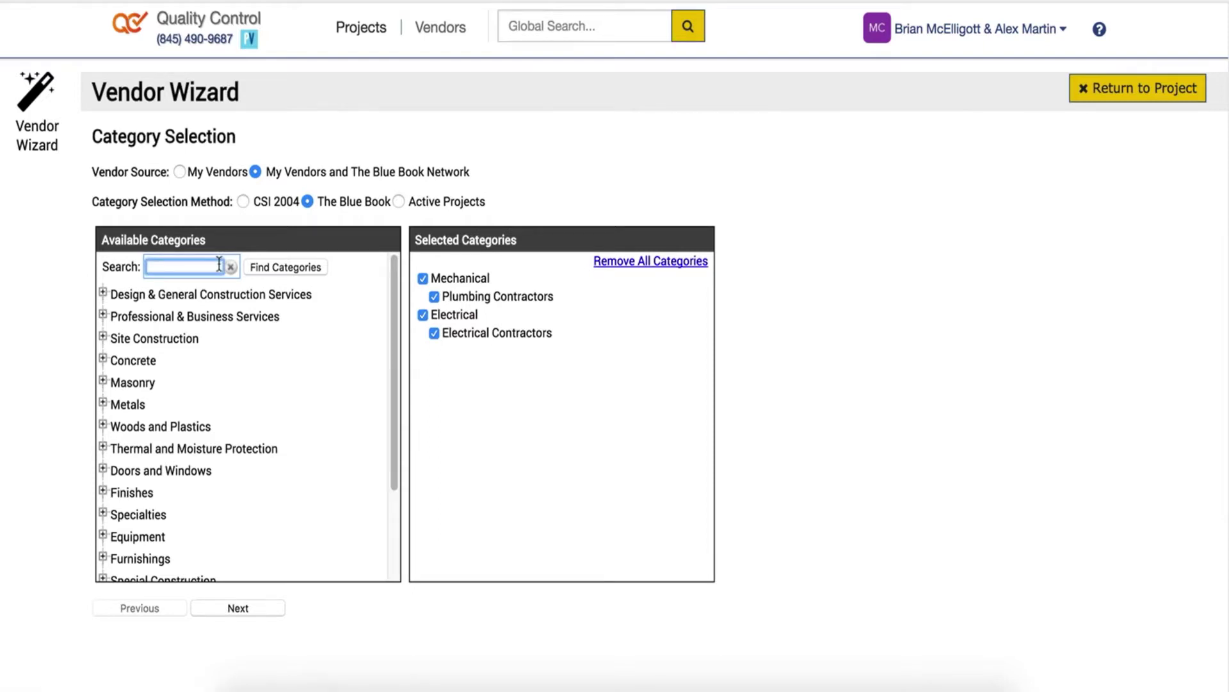
pyautogui.write('masonry')
pyautogui.click(301, 268)
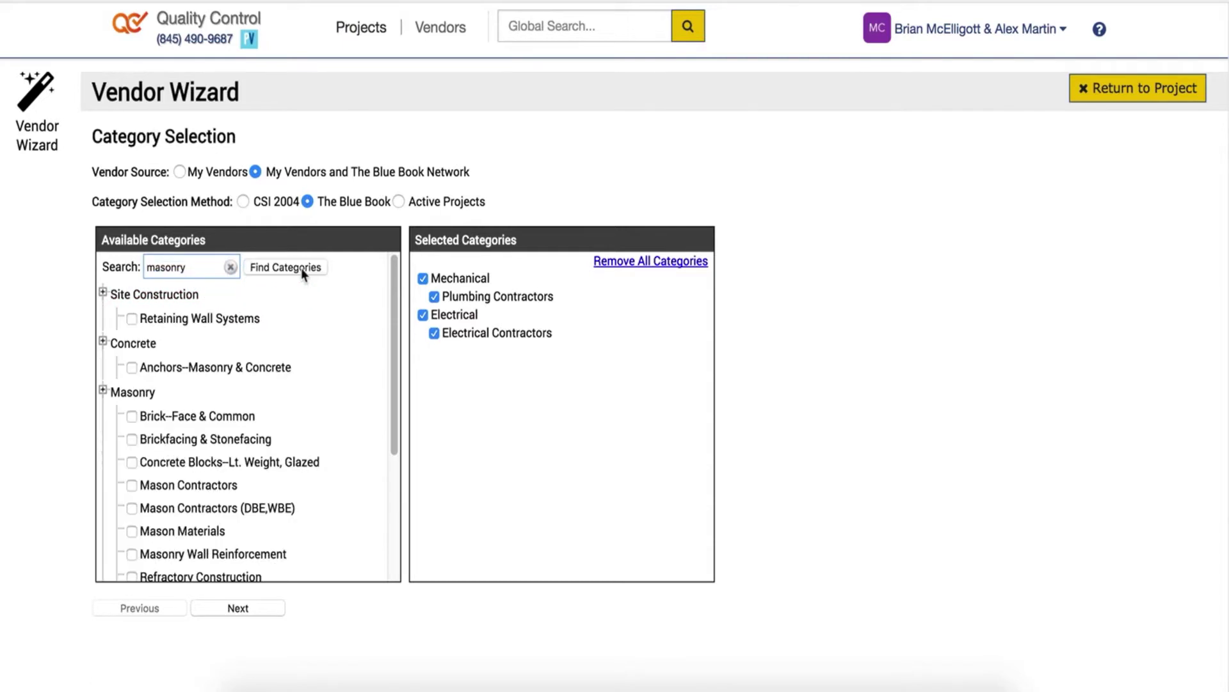
pyautogui.click(189, 485)
# Search 'mechanical' and add Mechanical, Heating and Air Conditioning Contractors to the selected categories
pyautogui.click(231, 267)
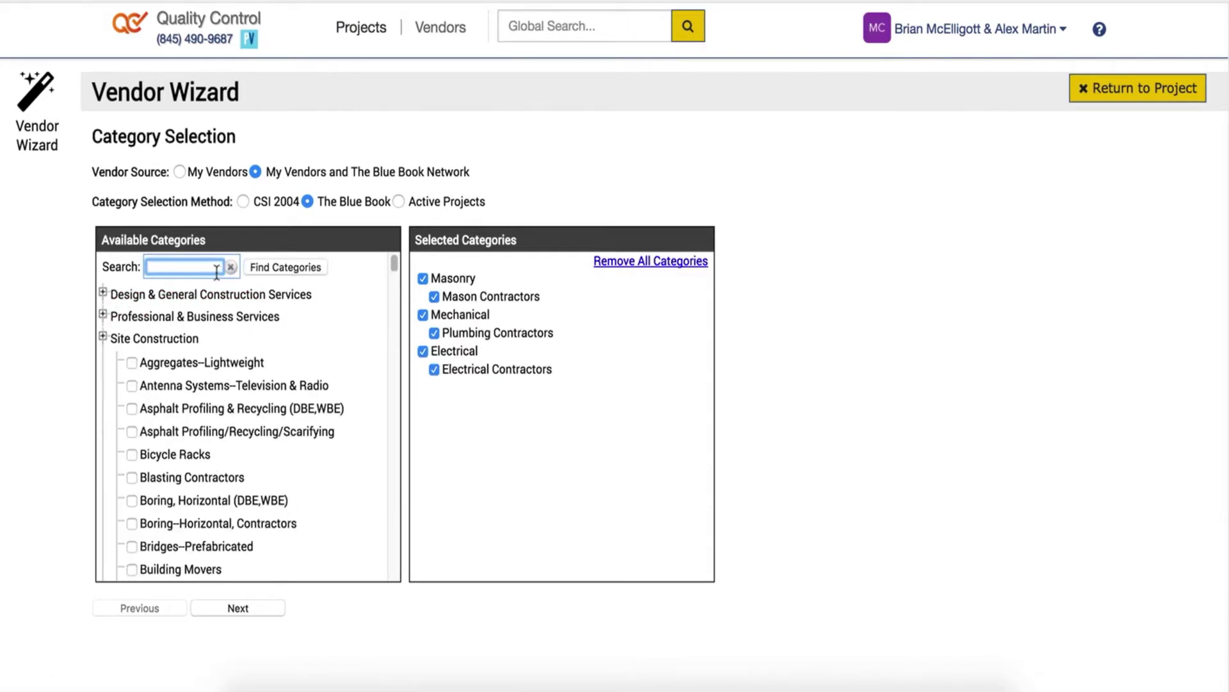
pyautogui.write('mechanical')
pyautogui.press('Return')
pyautogui.click(188, 531)
pyautogui.click(186, 511)
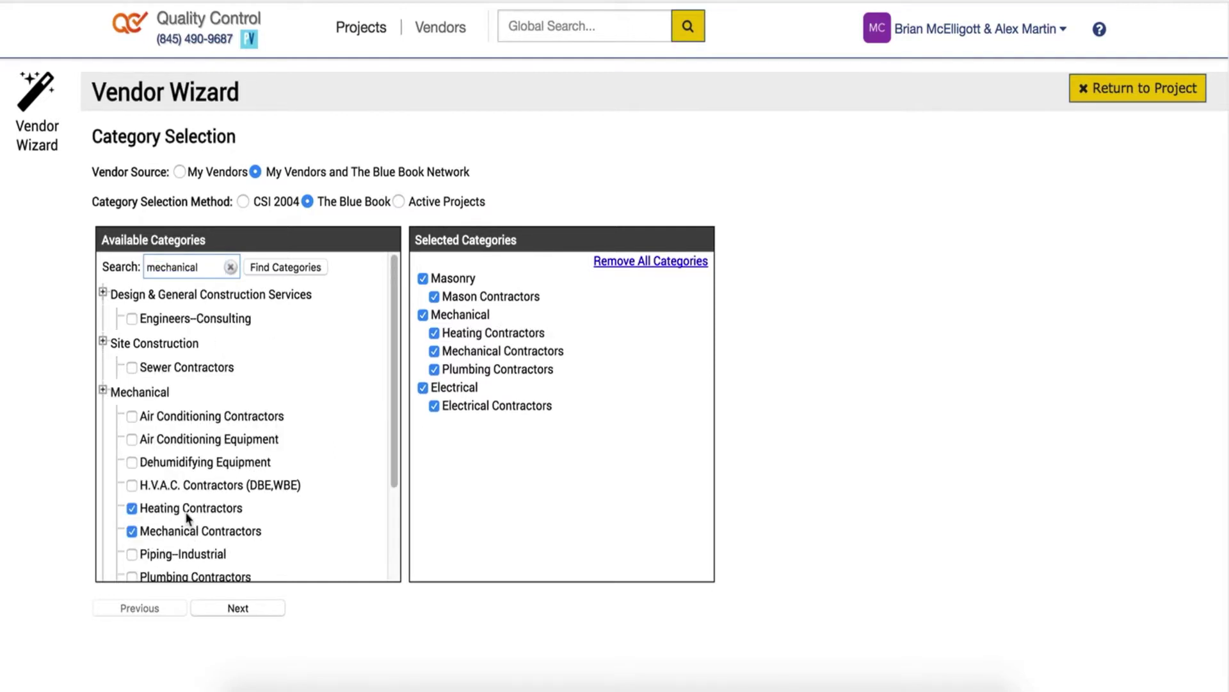
pyautogui.scroll(-2, 183, 521)
pyautogui.scroll(1, 205, 450)
pyautogui.click(234, 320)
pyautogui.scroll(3, 235, 321)
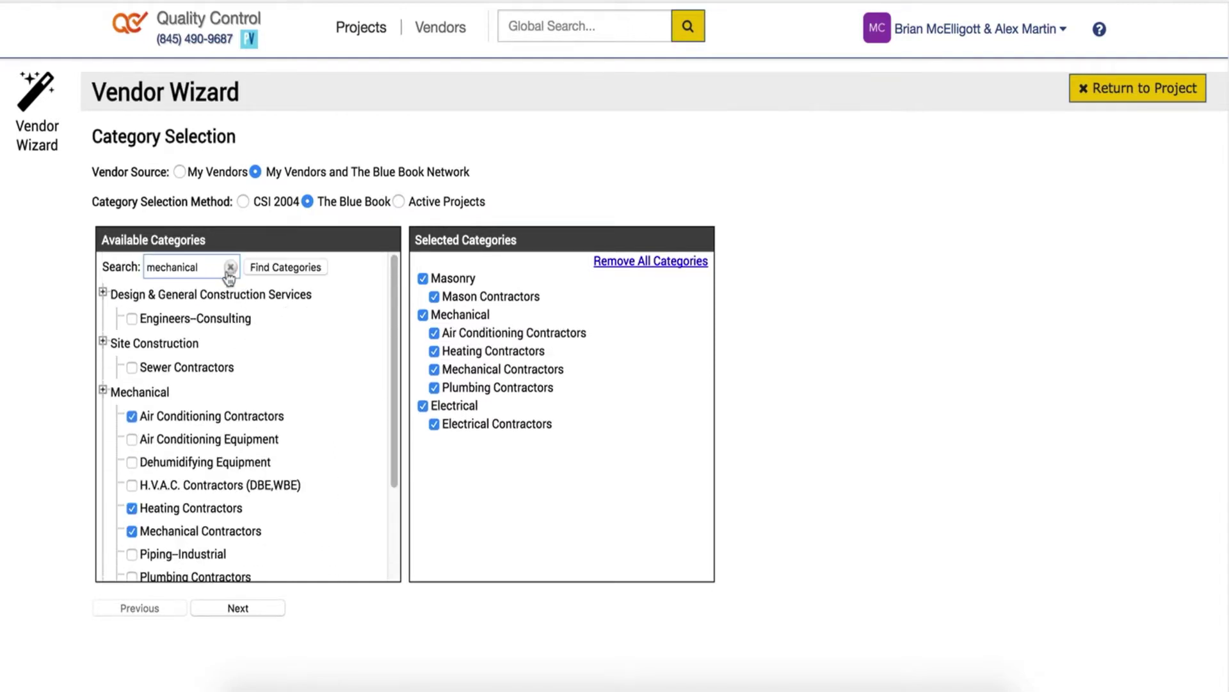
# Search 'electrical', clear the category search and advance to Criteria Selection
pyautogui.click(231, 267)
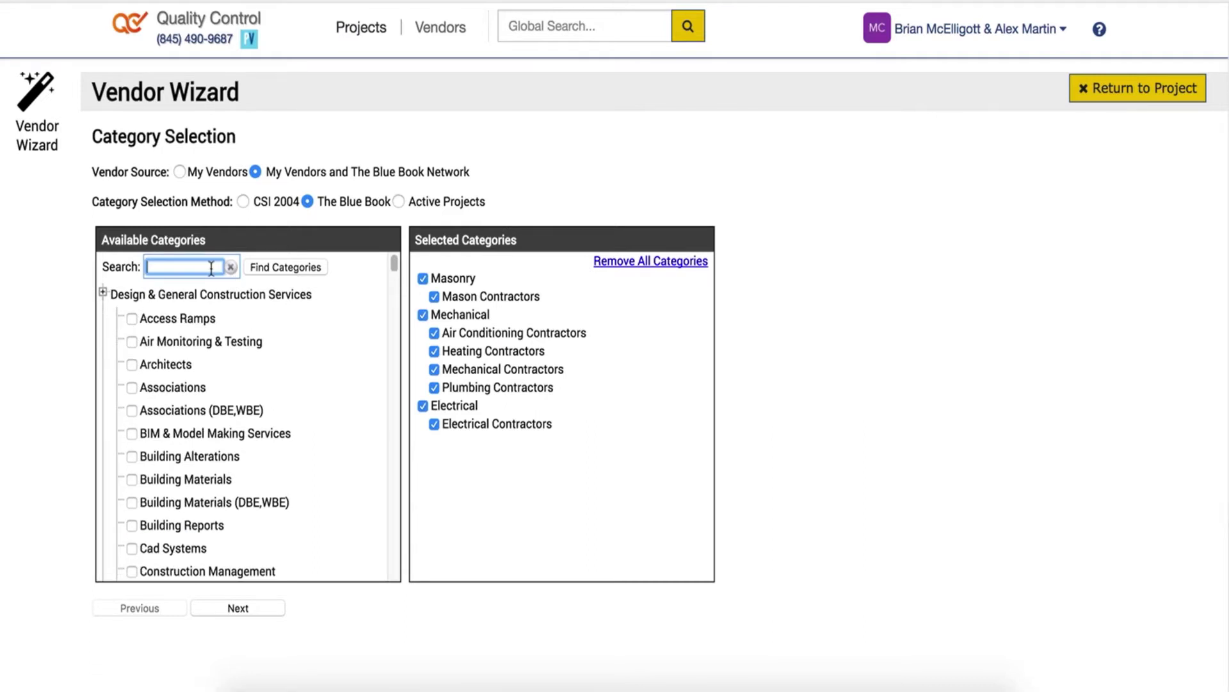
pyautogui.write('electrical')
pyautogui.press('Return')
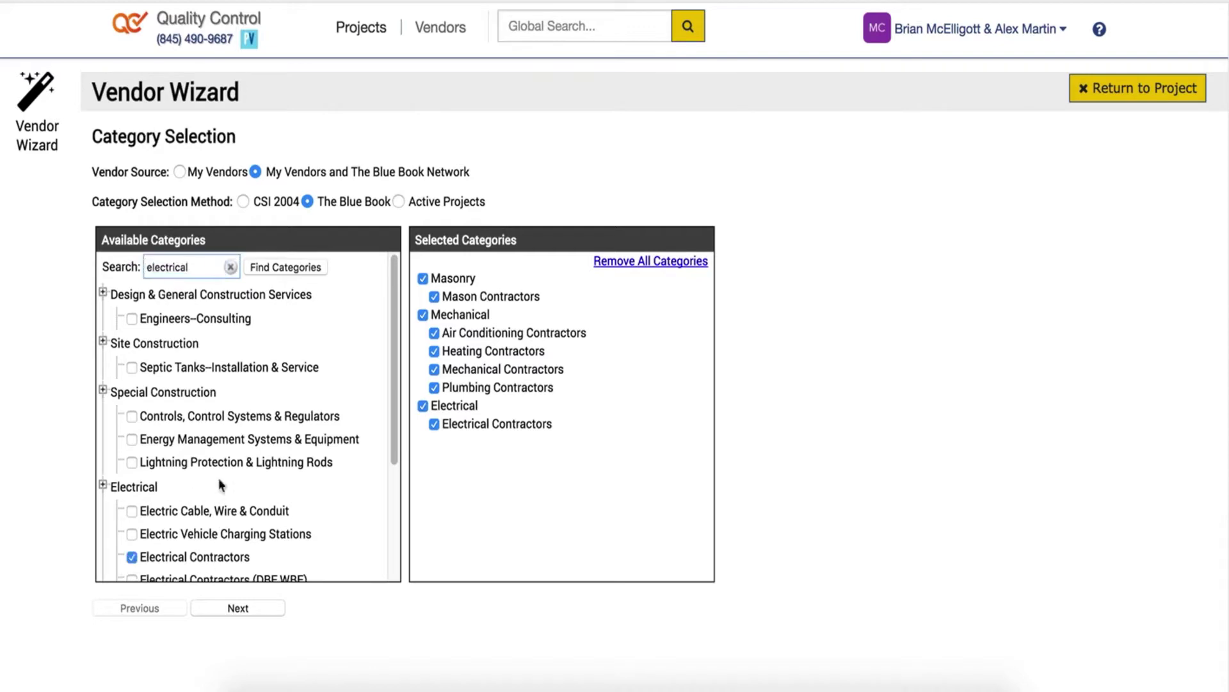
pyautogui.click(231, 267)
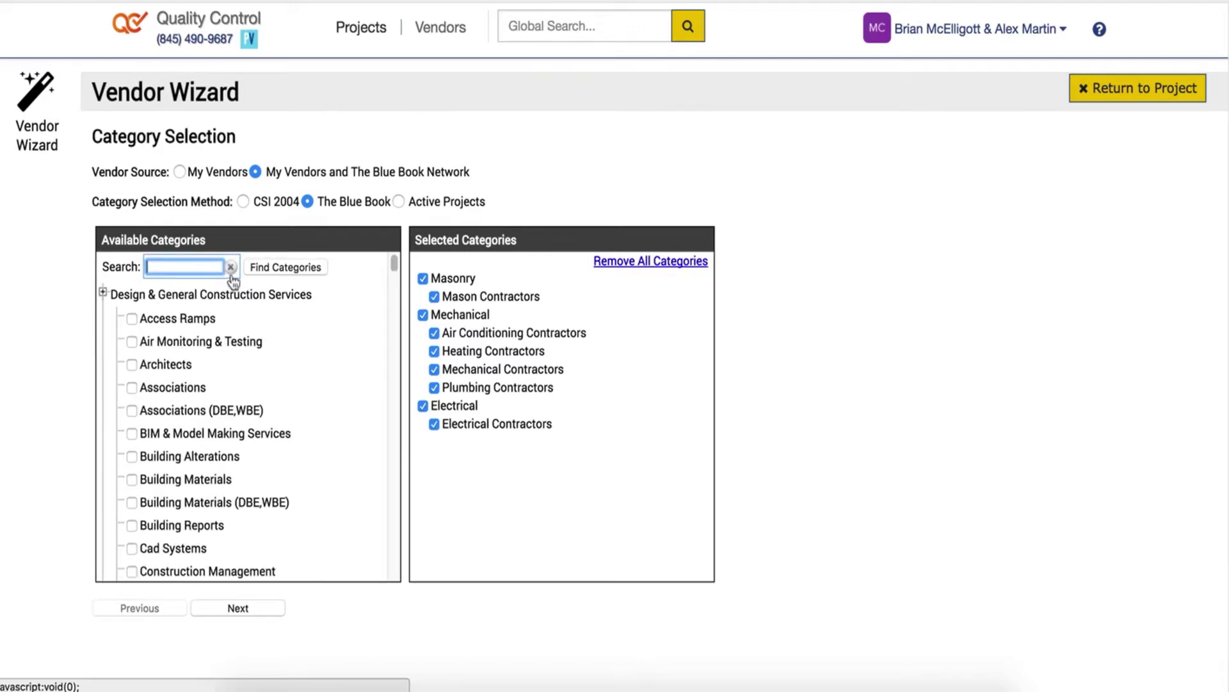
pyautogui.click(247, 612)
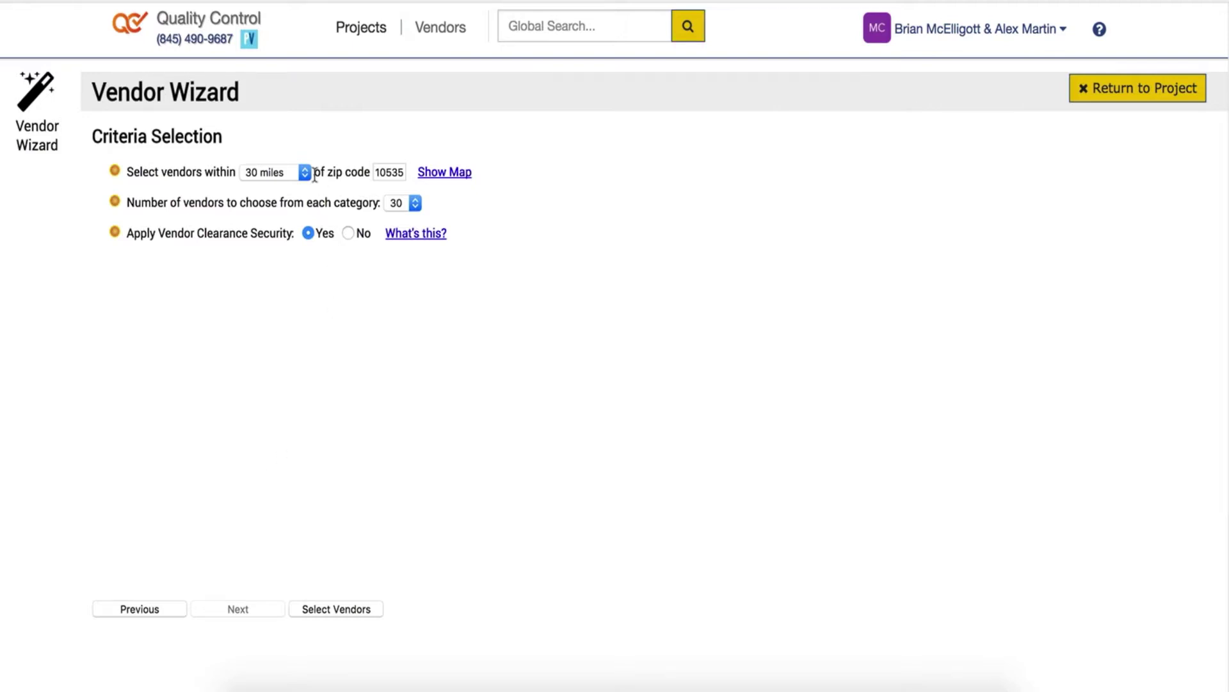
# Have the wizard select vendors within a 60-mile radius, then return to Project Contacts showing 184 vendors
pyautogui.click(293, 172)
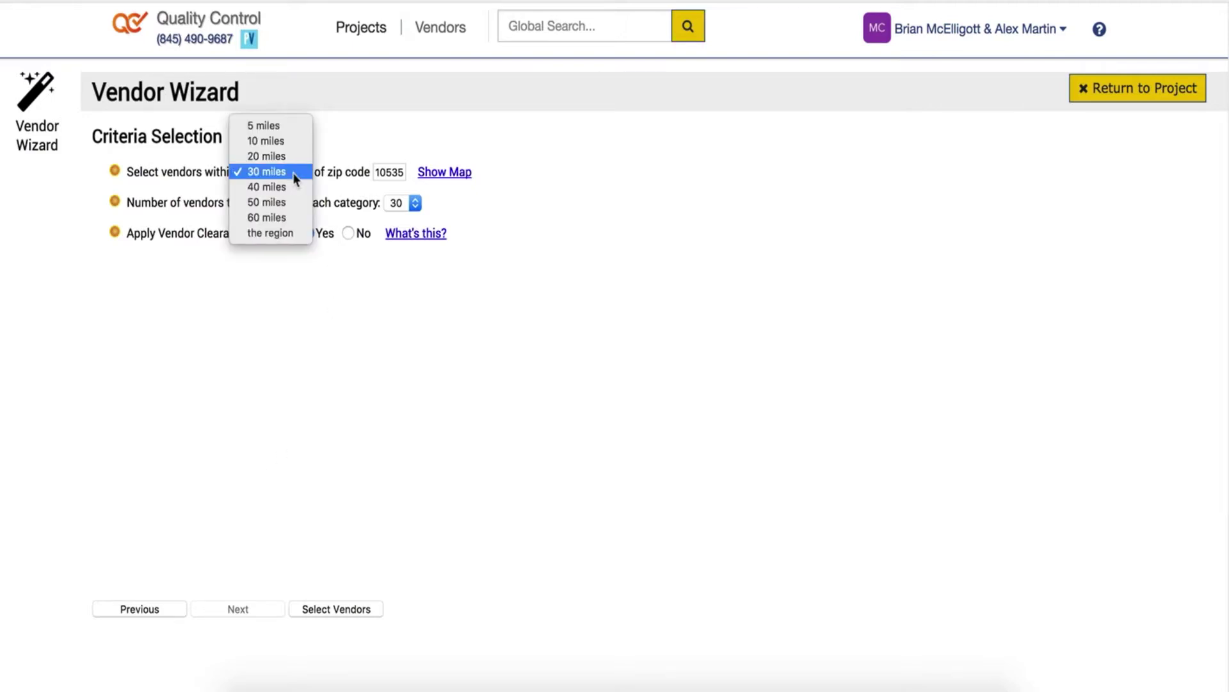
pyautogui.click(281, 219)
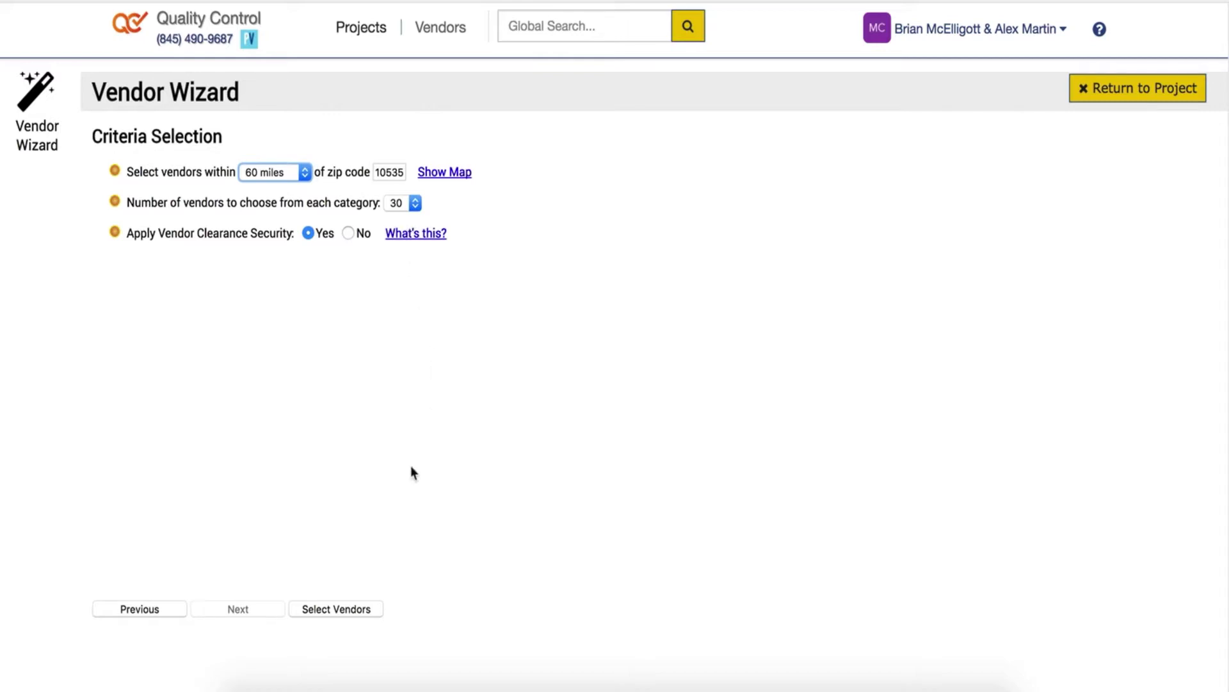
pyautogui.click(346, 610)
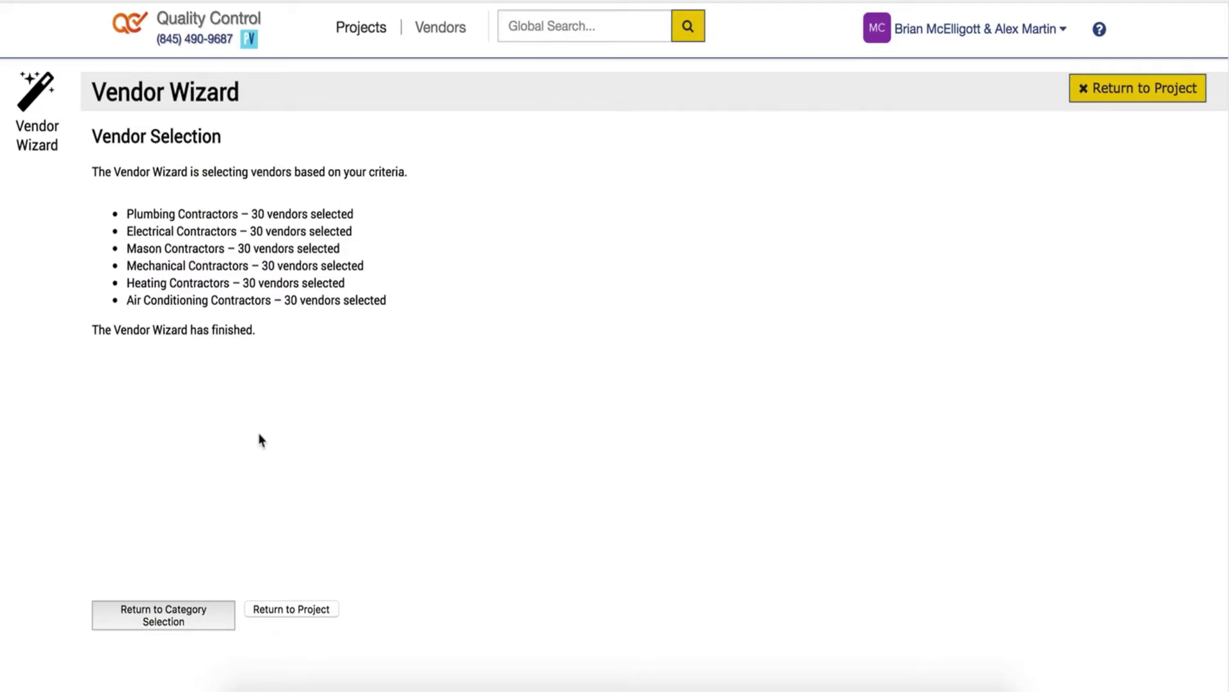
pyautogui.click(1116, 91)
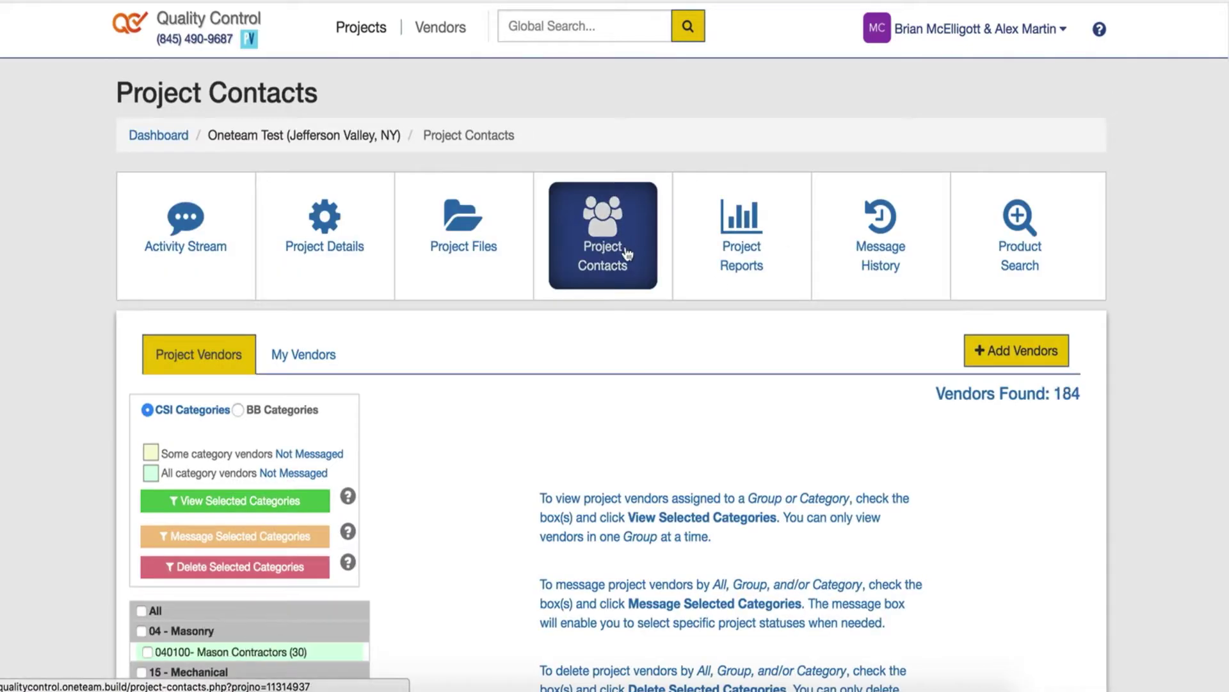
# View the 15 - Mechanical category vendors and scroll through their Not Messaged tables
pyautogui.scroll(-3, 550, 350)
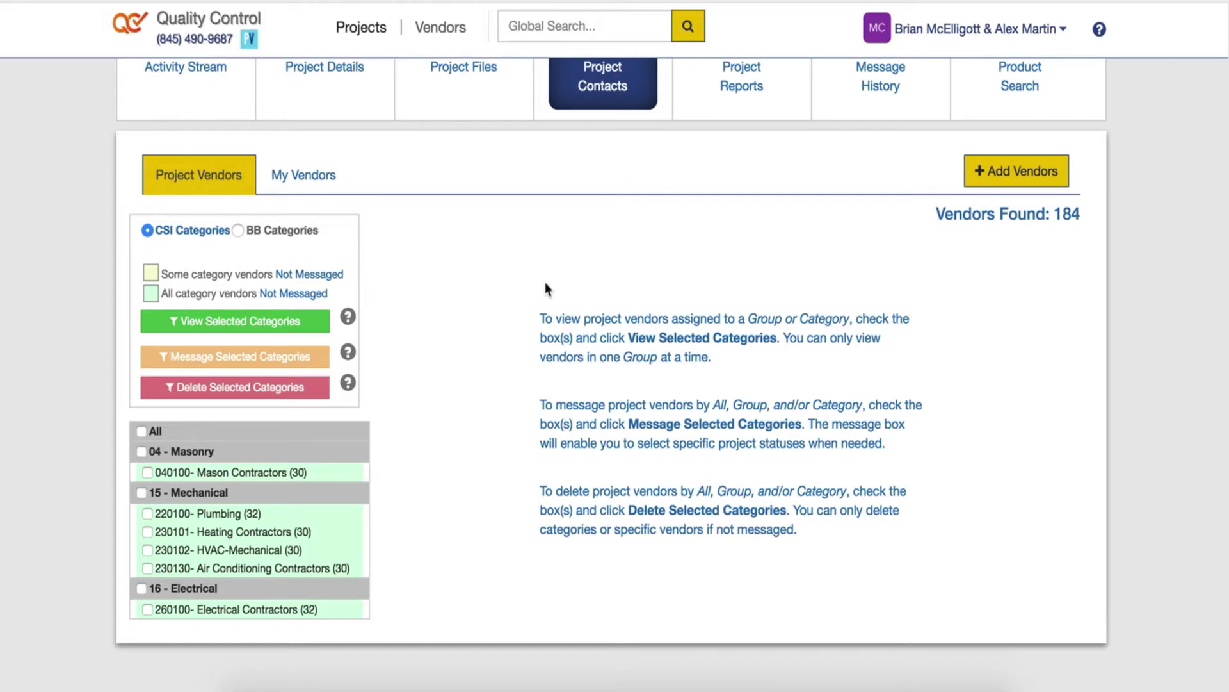
pyautogui.click(142, 493)
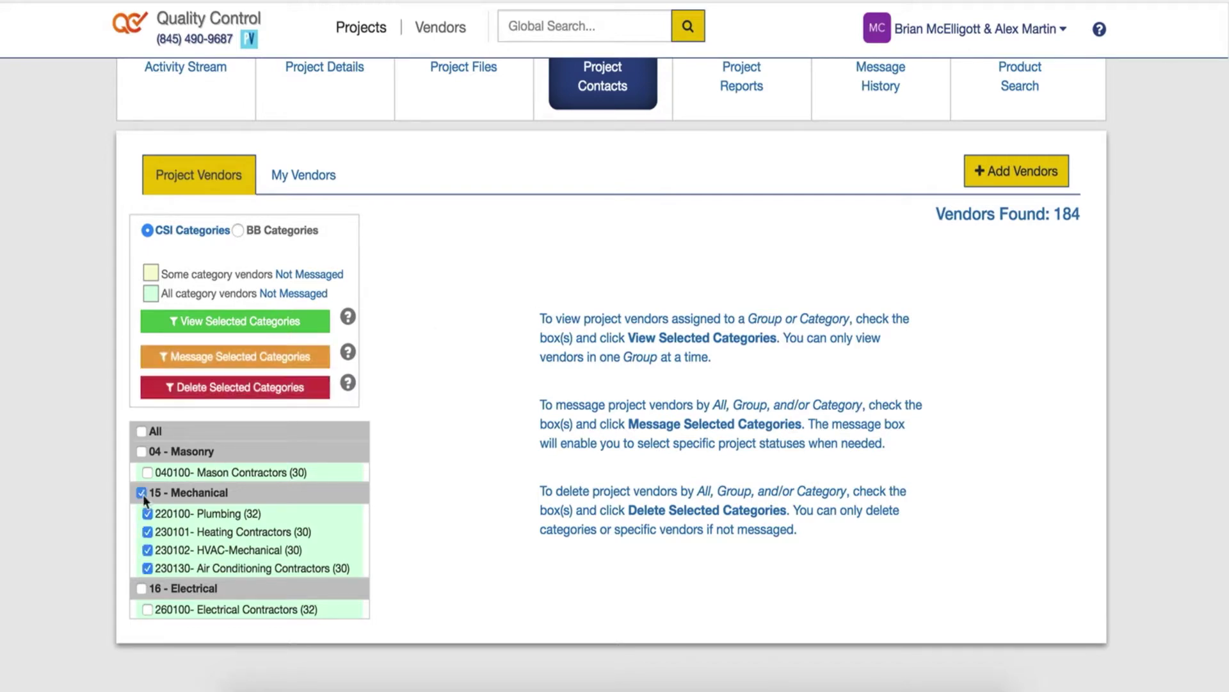
pyautogui.click(258, 329)
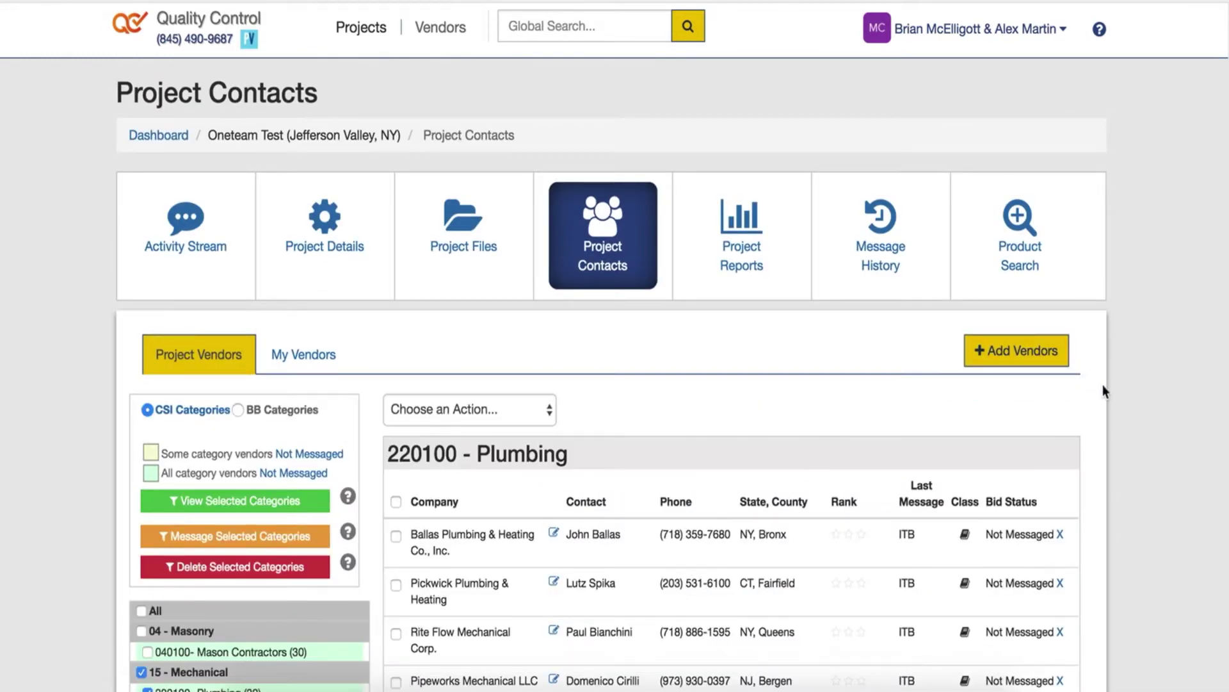
pyautogui.scroll(-1, 1102, 384)
pyautogui.scroll(-10, 1103, 385)
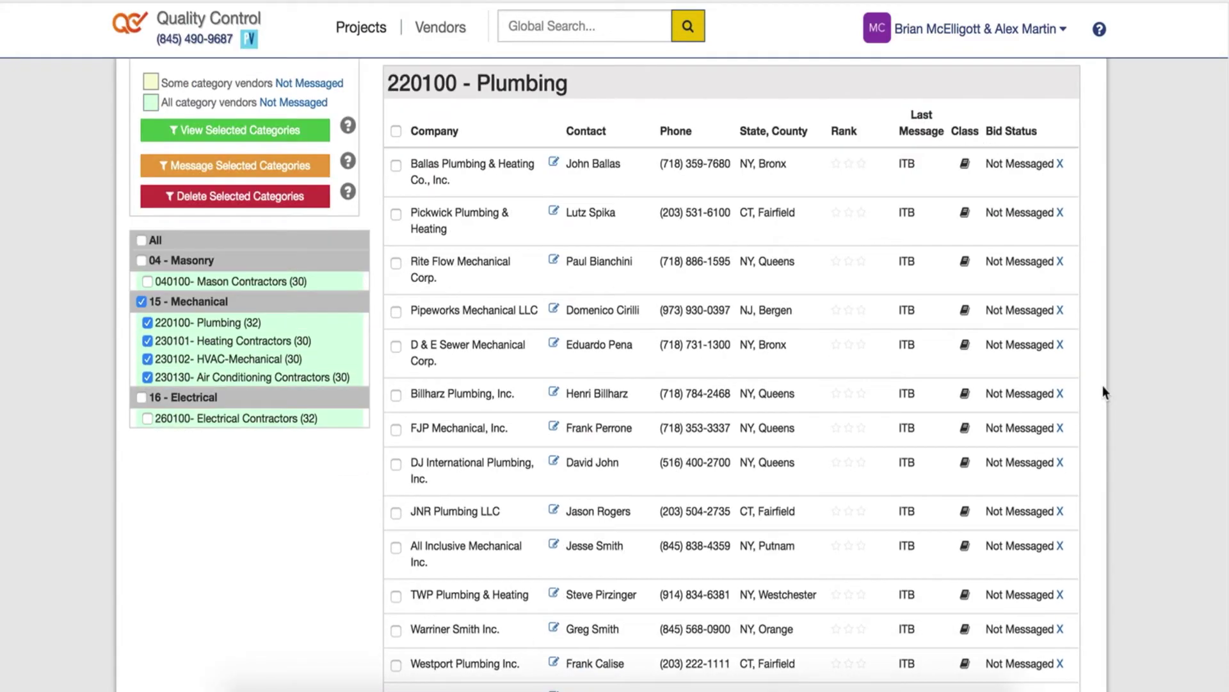
pyautogui.scroll(-10, 1103, 387)
pyautogui.scroll(-20, 1102, 387)
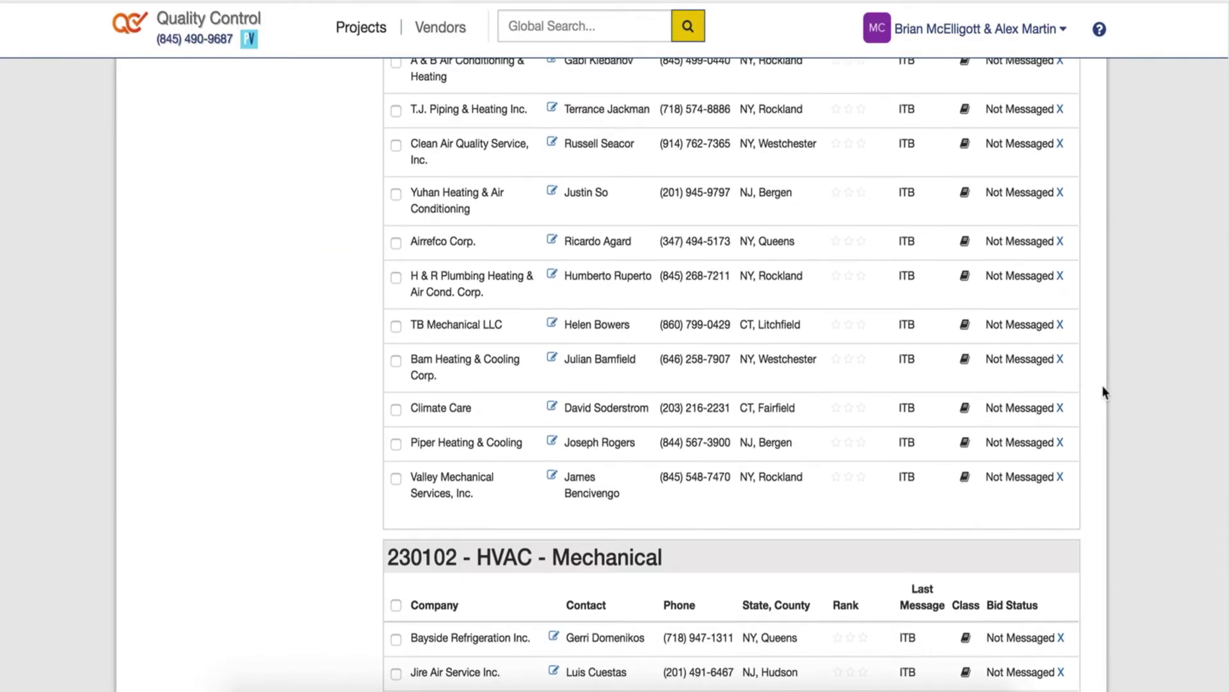
pyautogui.scroll(5, 1103, 386)
pyautogui.scroll(20, 1103, 386)
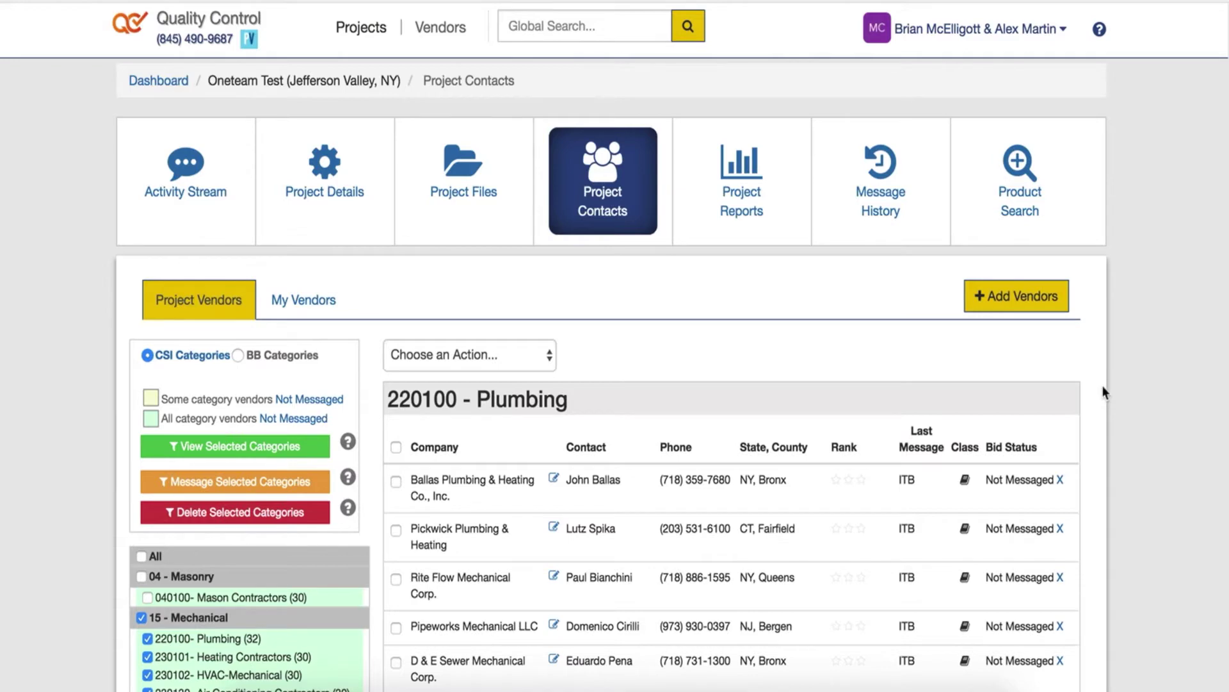
# Select every vendor category and start an Invitation to Bid message to their vendors
pyautogui.click(141, 556)
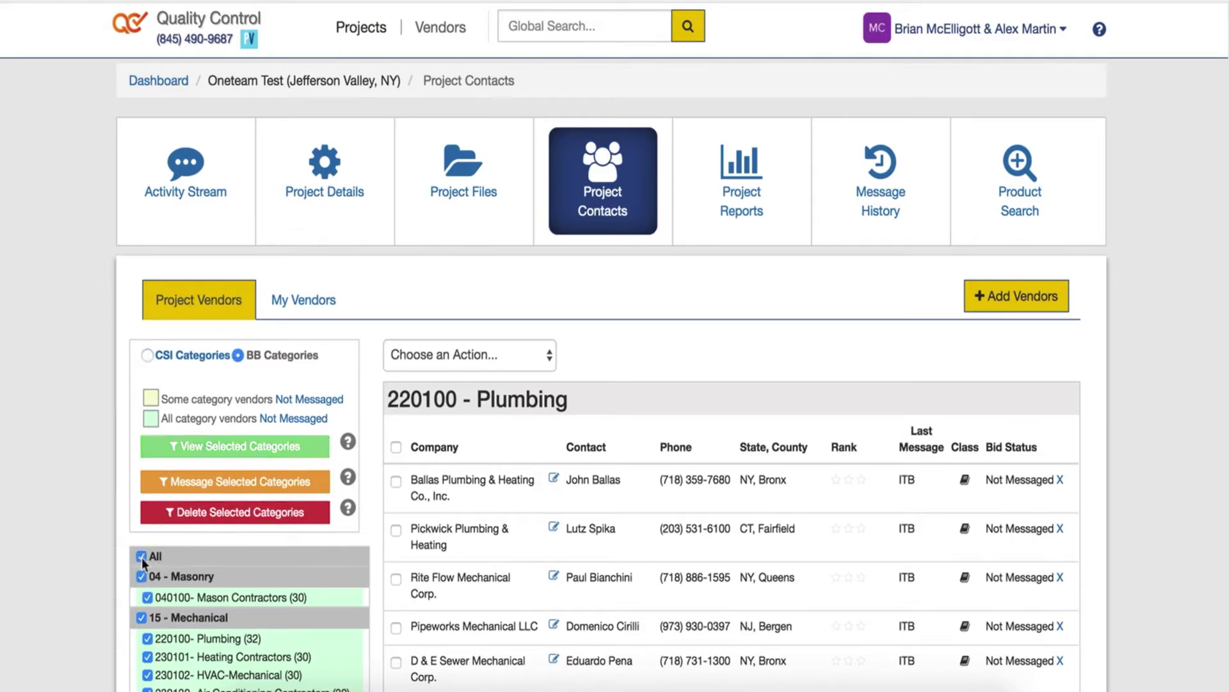
pyautogui.click(234, 487)
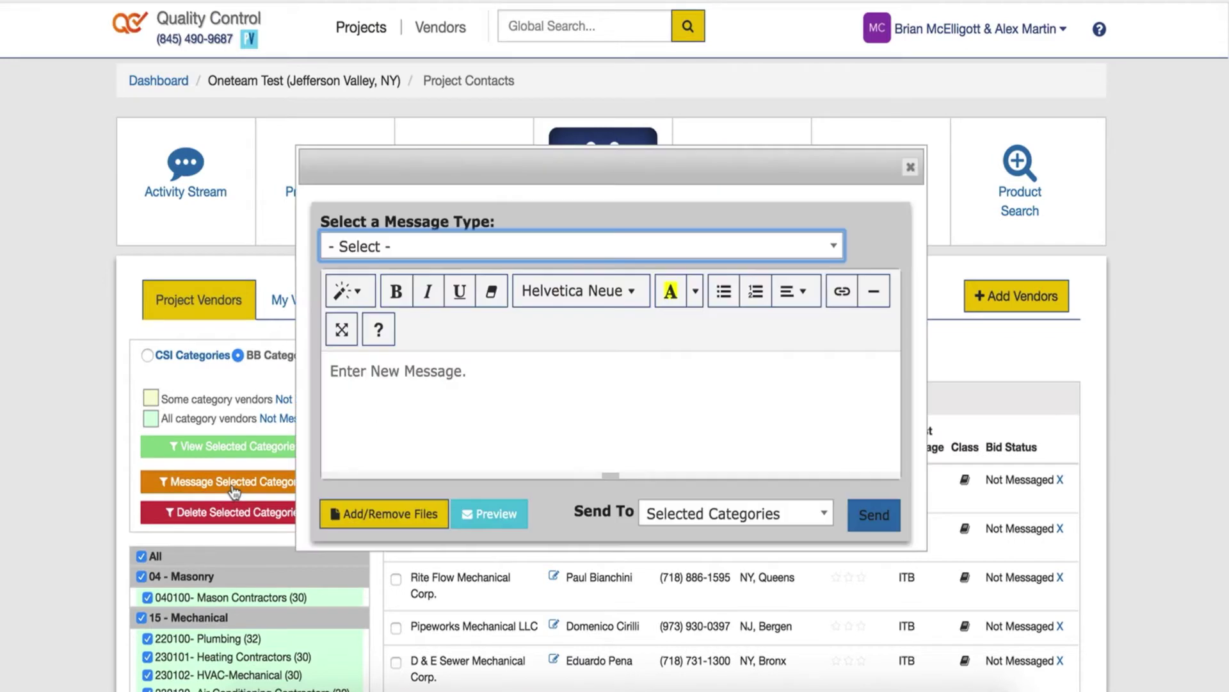
pyautogui.click(412, 247)
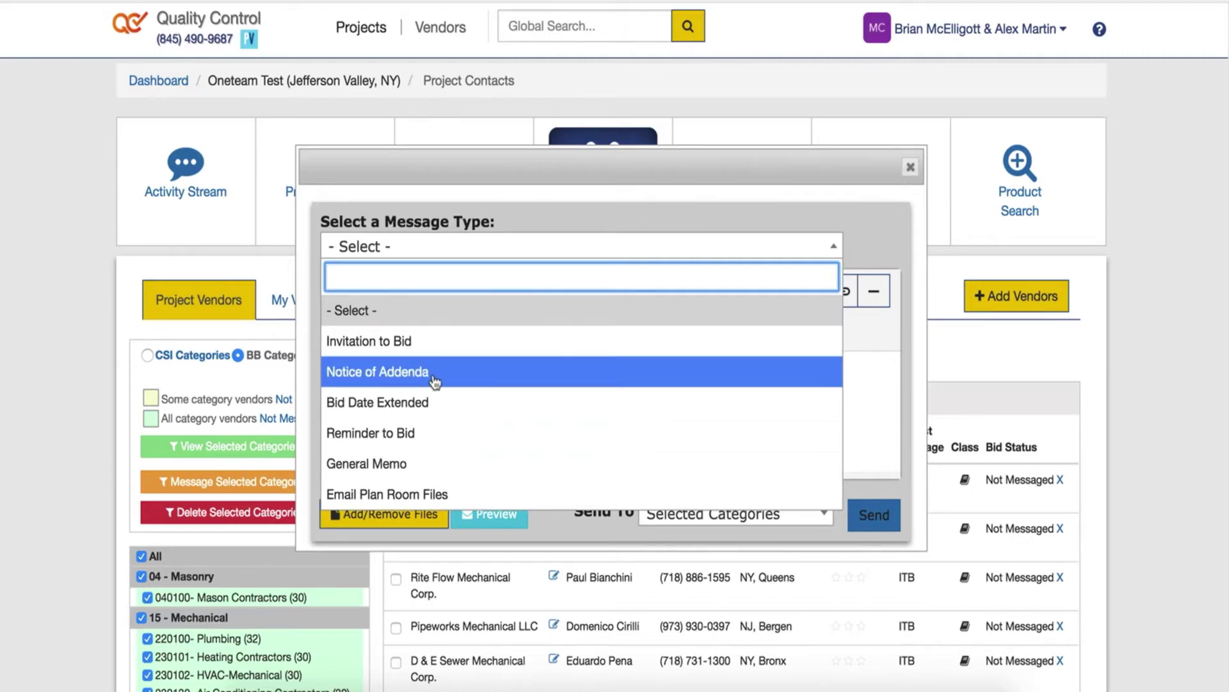
pyautogui.click(422, 346)
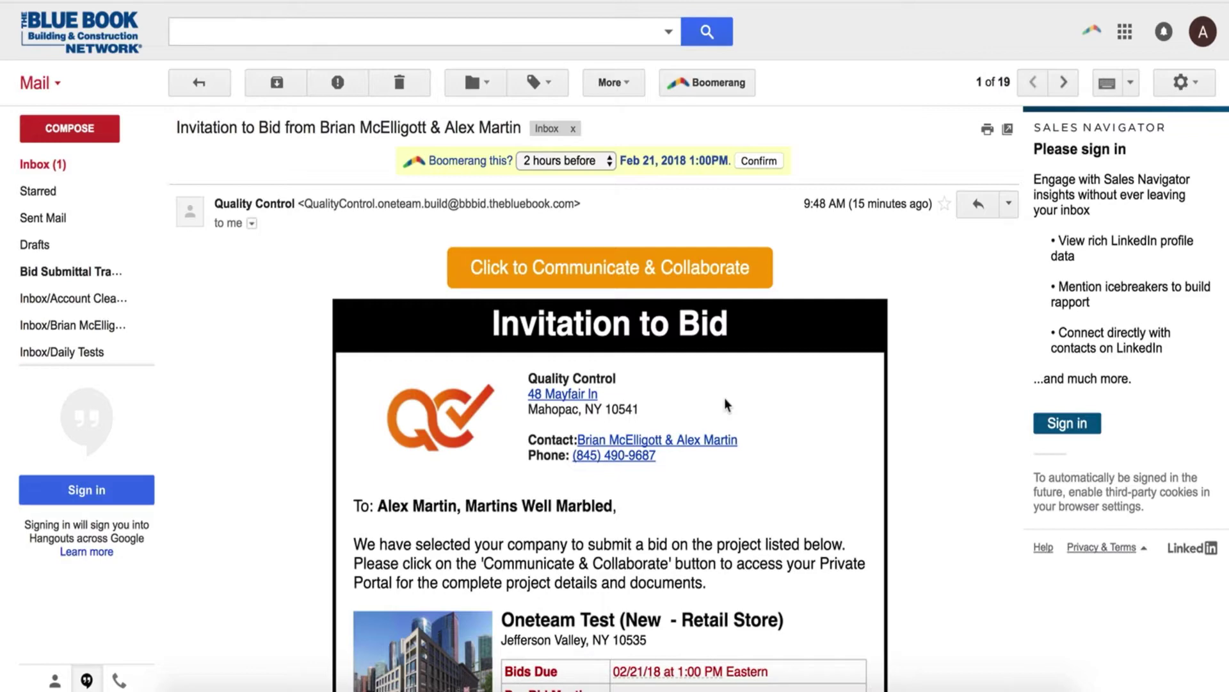
# Read the Oneteam Test invitation email and follow its Click to Communicate & Collaborate link
pyautogui.scroll(-3, 726, 405)
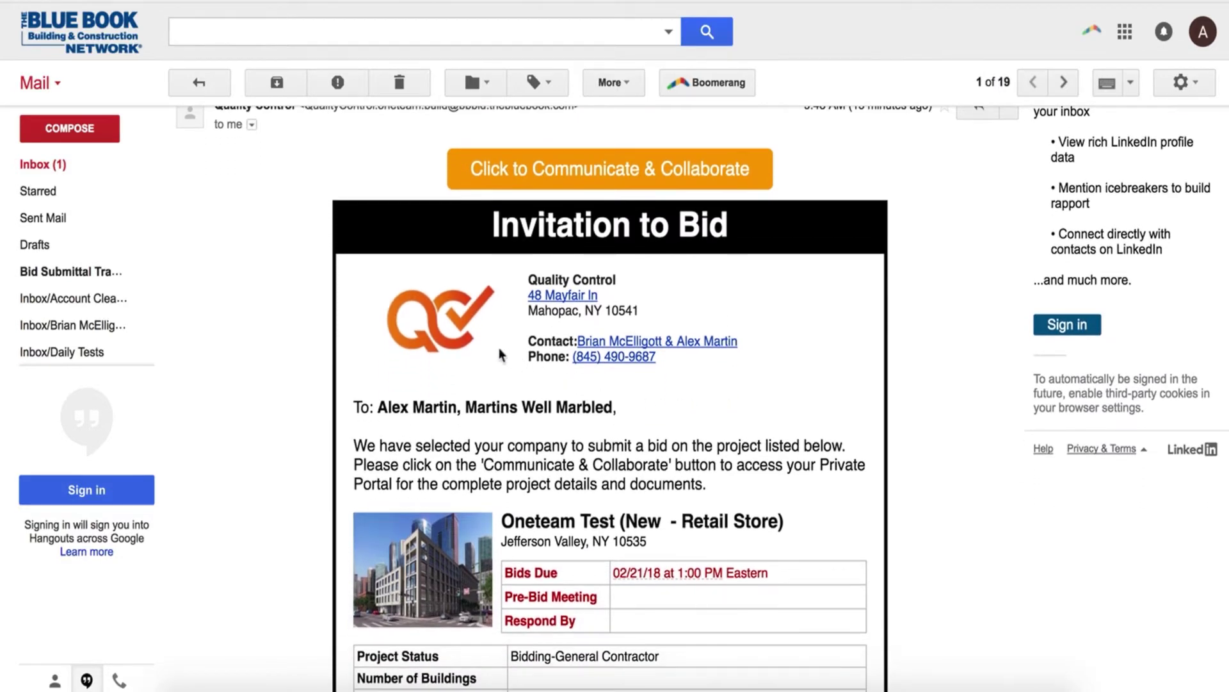
pyautogui.scroll(-5, 659, 397)
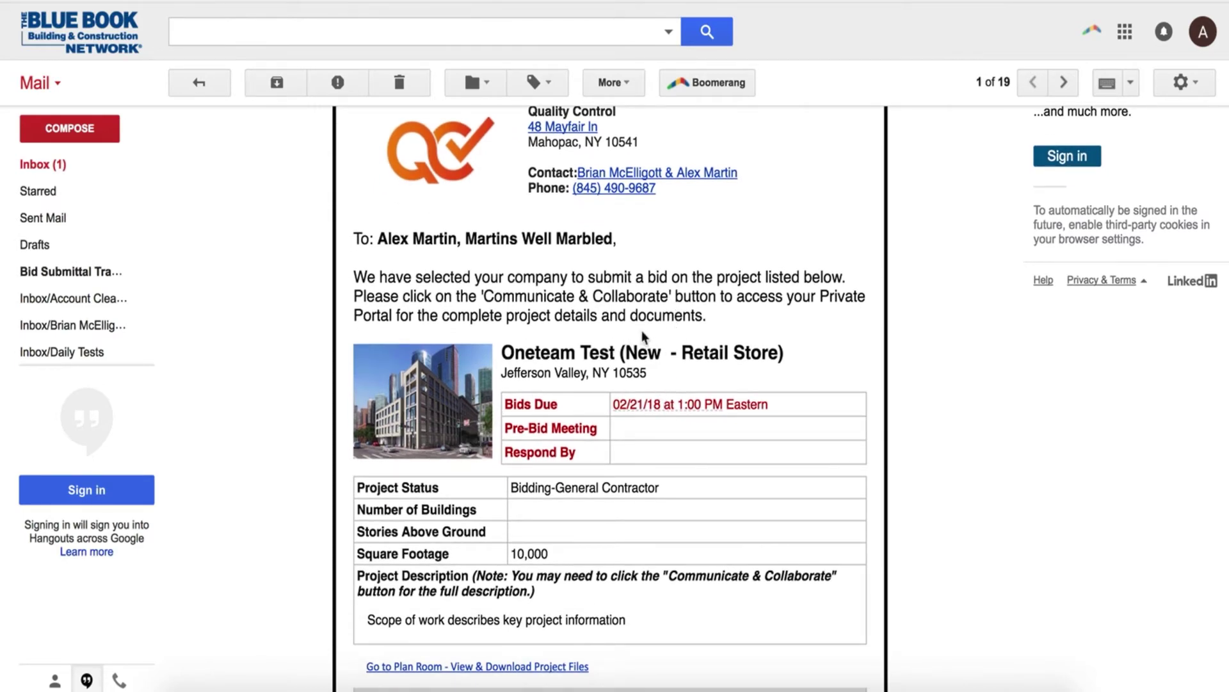
pyautogui.scroll(-3, 641, 339)
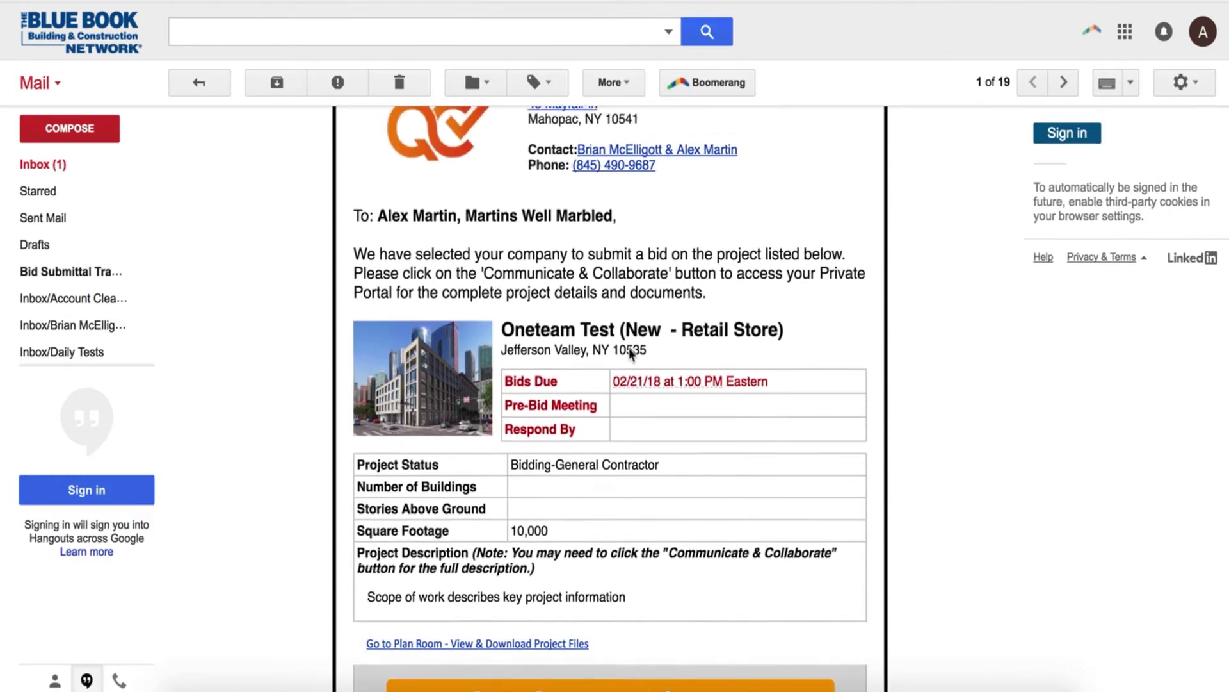
pyautogui.scroll(-8, 631, 354)
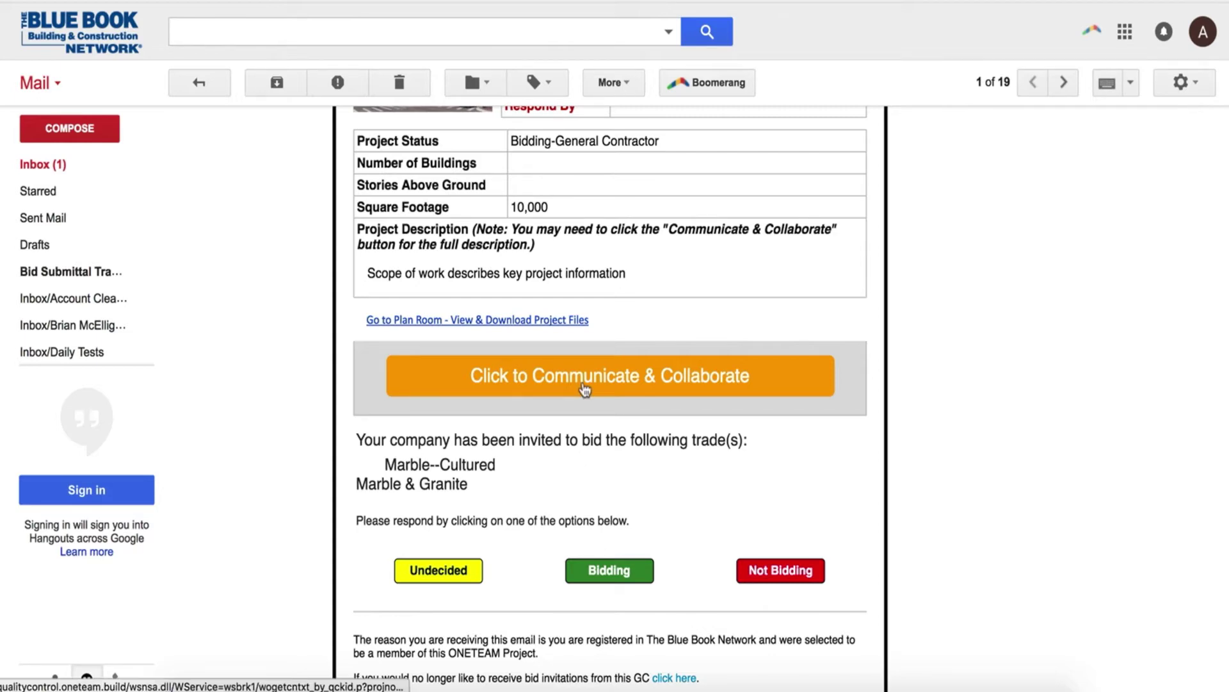
pyautogui.click(585, 390)
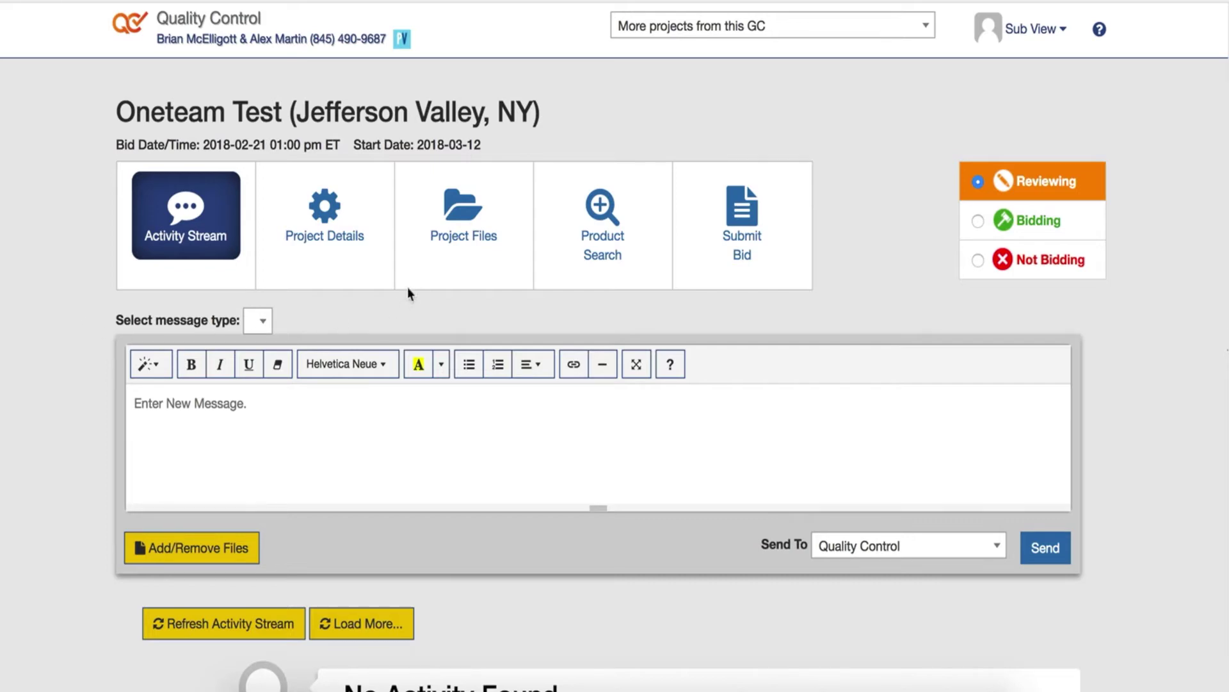
# Browse the Project Details and Project Files pages of Oneteam Test as the invited vendor
pyautogui.click(345, 232)
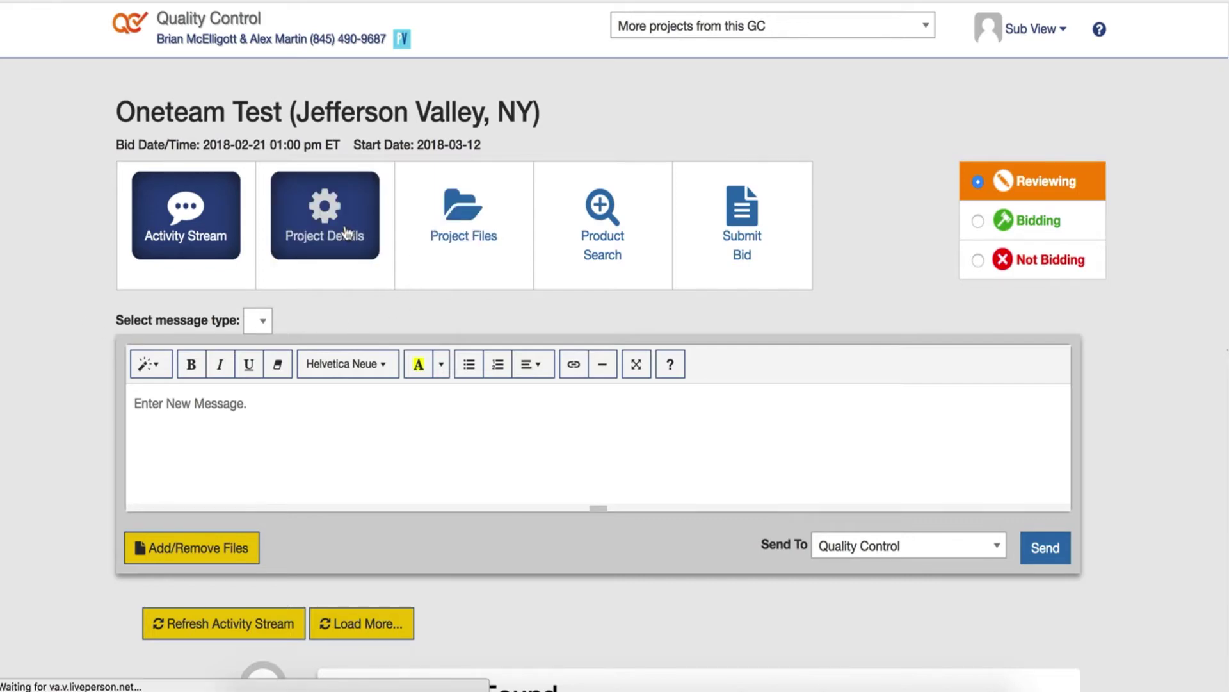
pyautogui.scroll(-10, 372, 323)
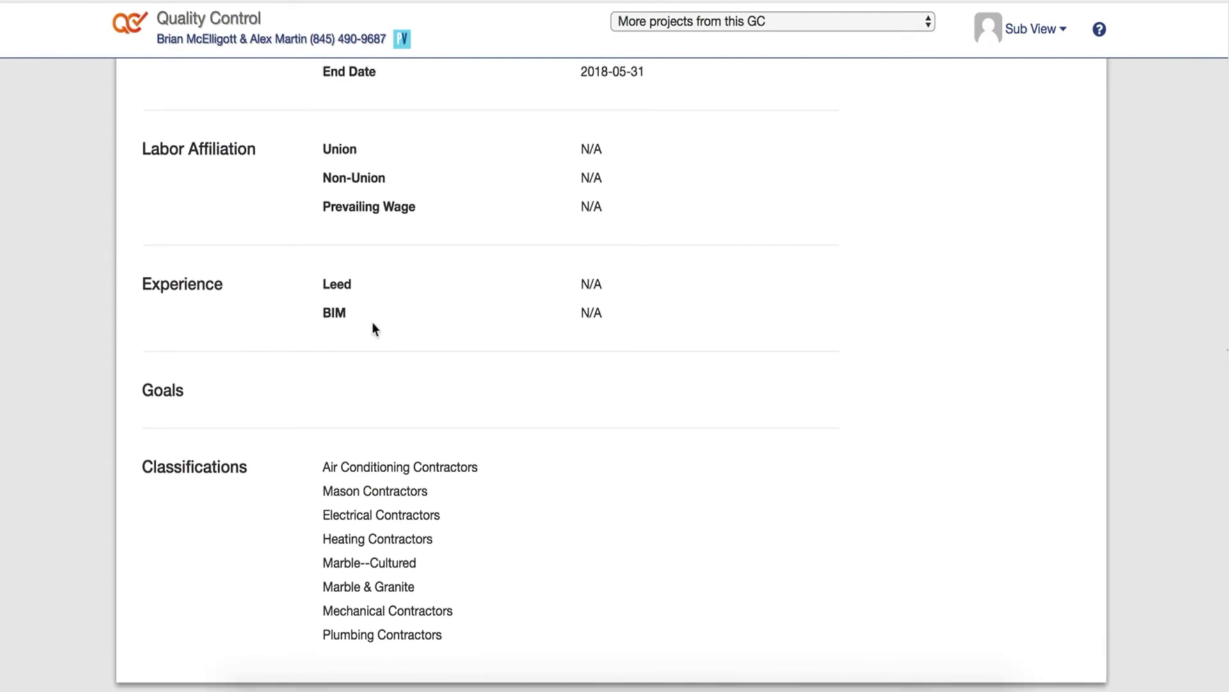
pyautogui.scroll(10, 374, 323)
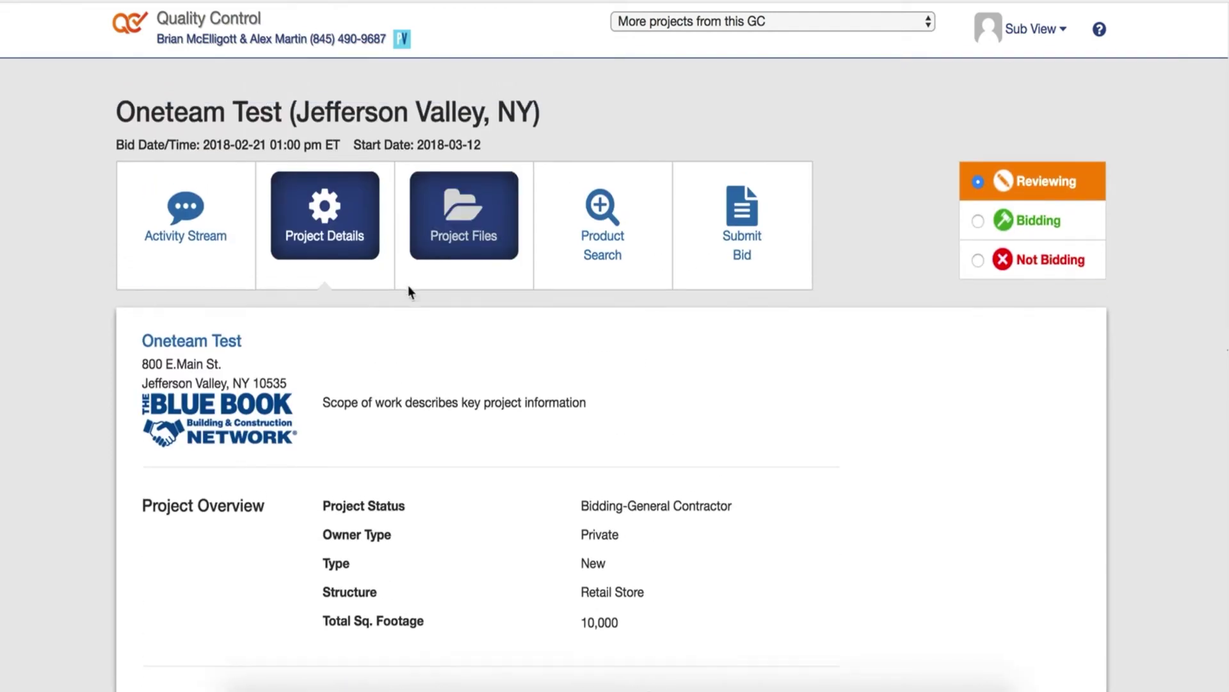
pyautogui.click(455, 238)
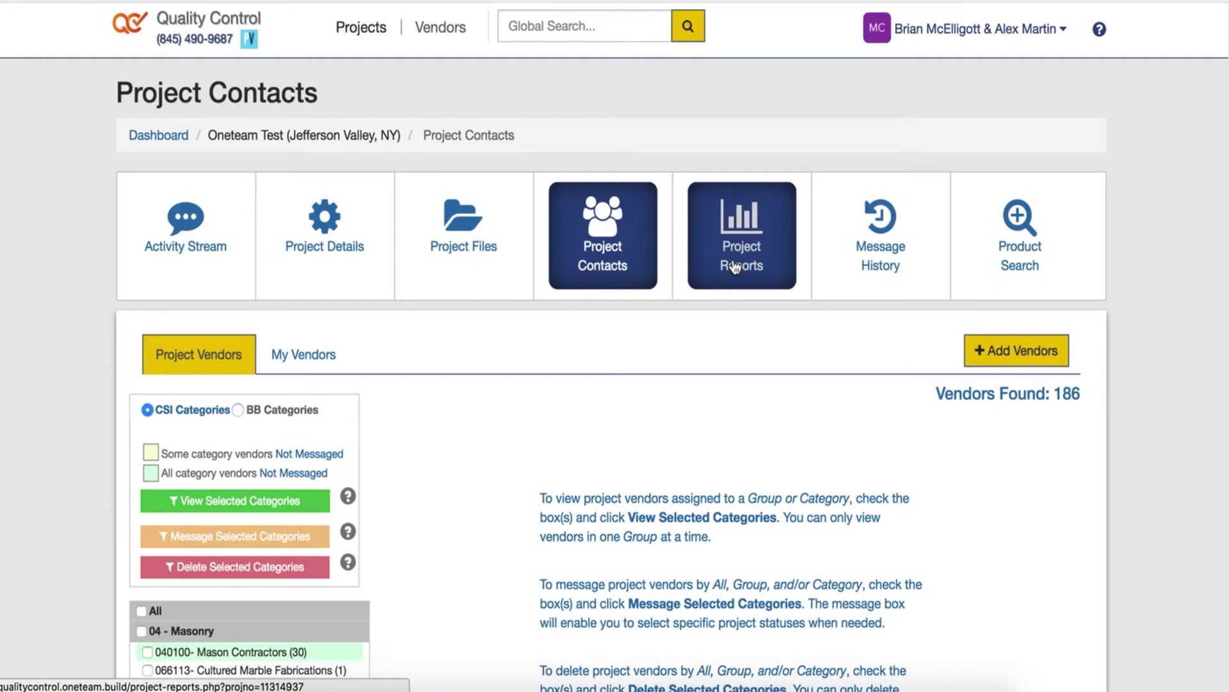
# Open Project Reports and rerun the bidder report with Not Bidding added to the status filter
pyautogui.click(777, 251)
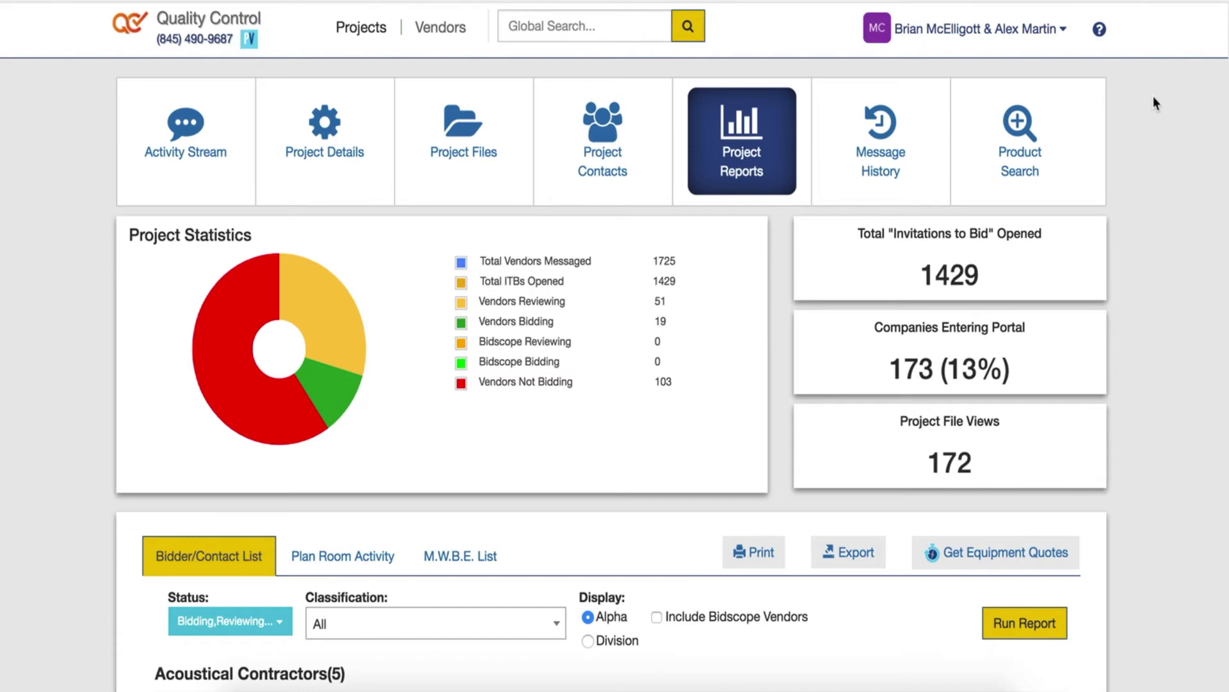
pyautogui.scroll(-3, 1177, 242)
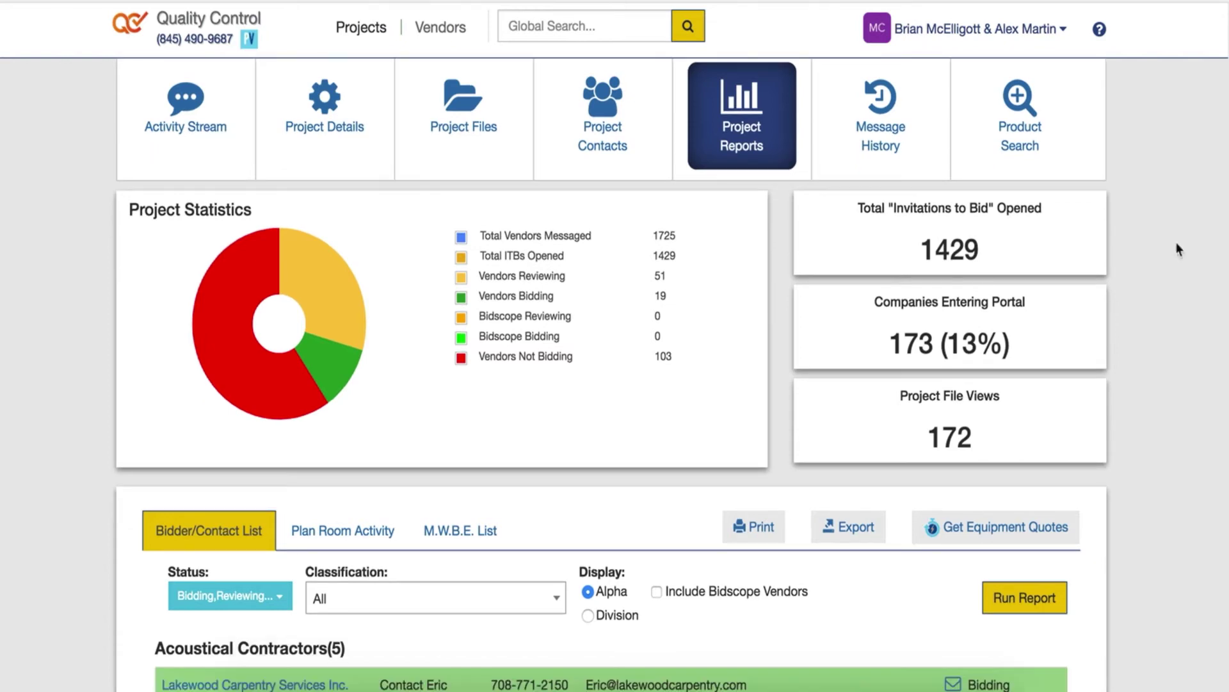
pyautogui.scroll(-1, 1177, 255)
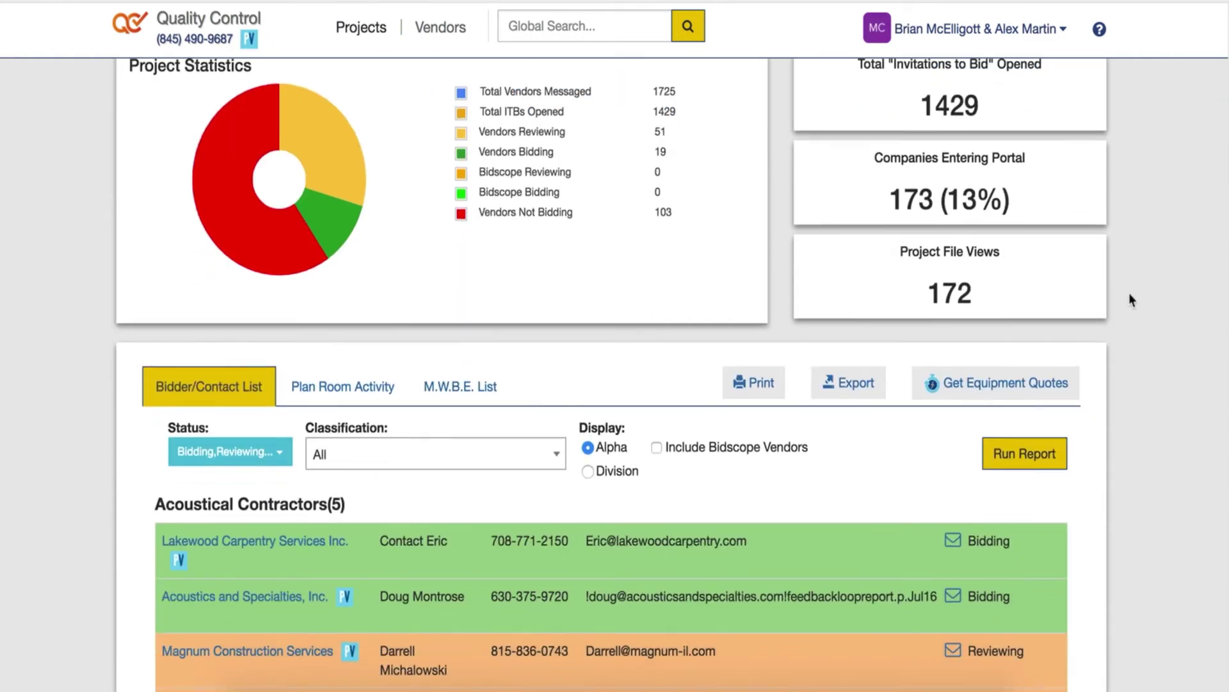
pyautogui.click(264, 458)
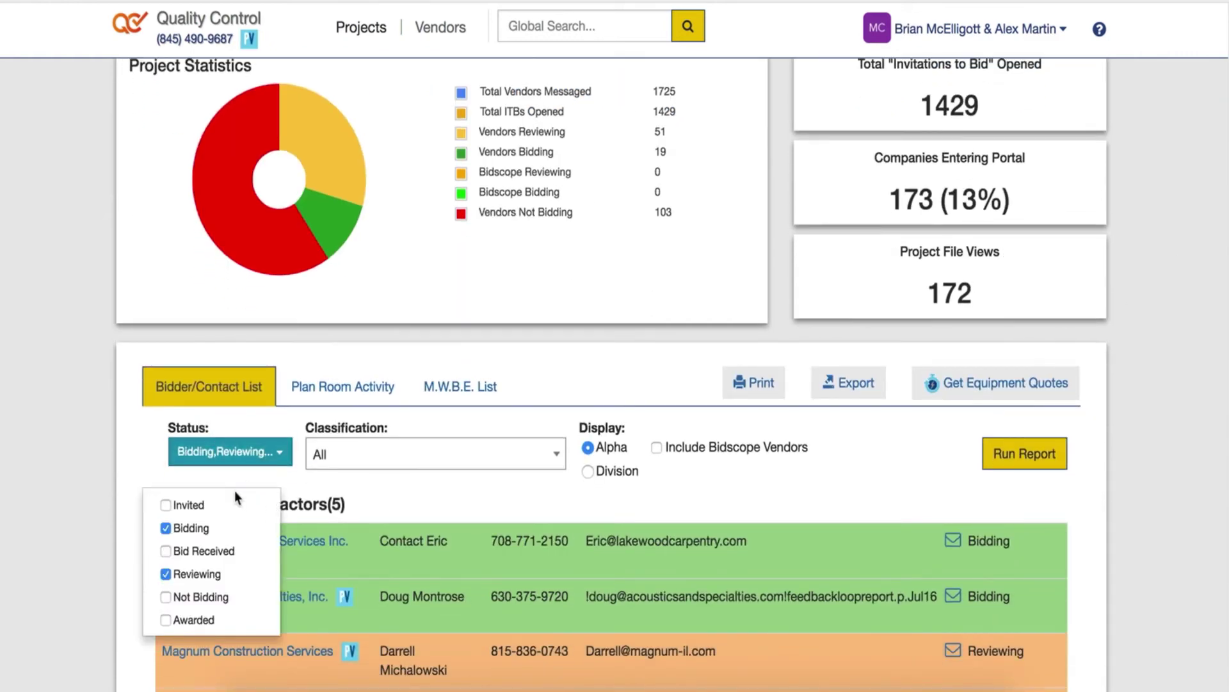
pyautogui.scroll(1, 205, 527)
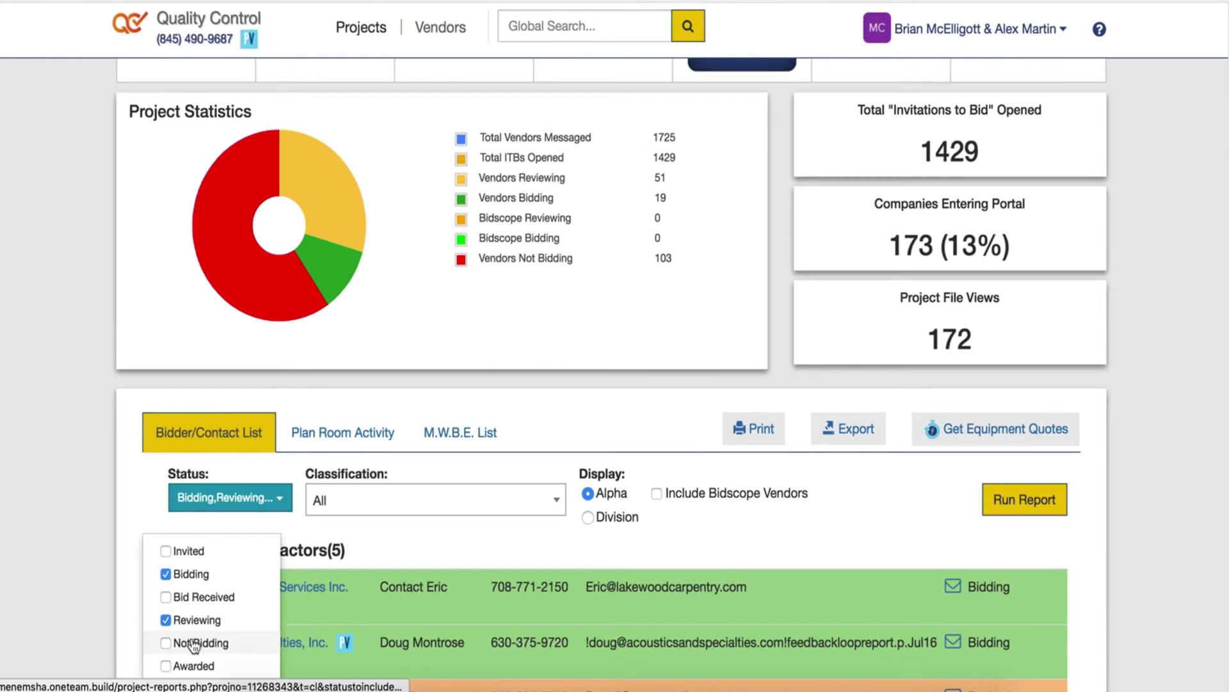
pyautogui.click(192, 643)
pyautogui.click(1025, 500)
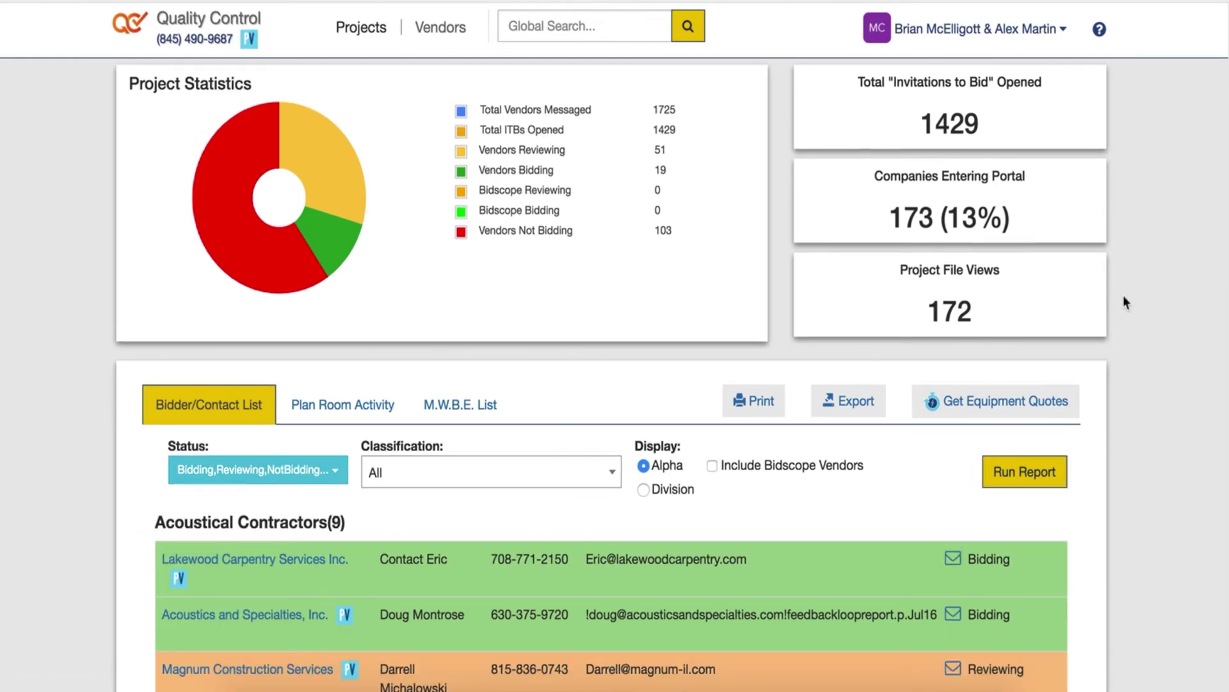
pyautogui.scroll(-5, 1126, 302)
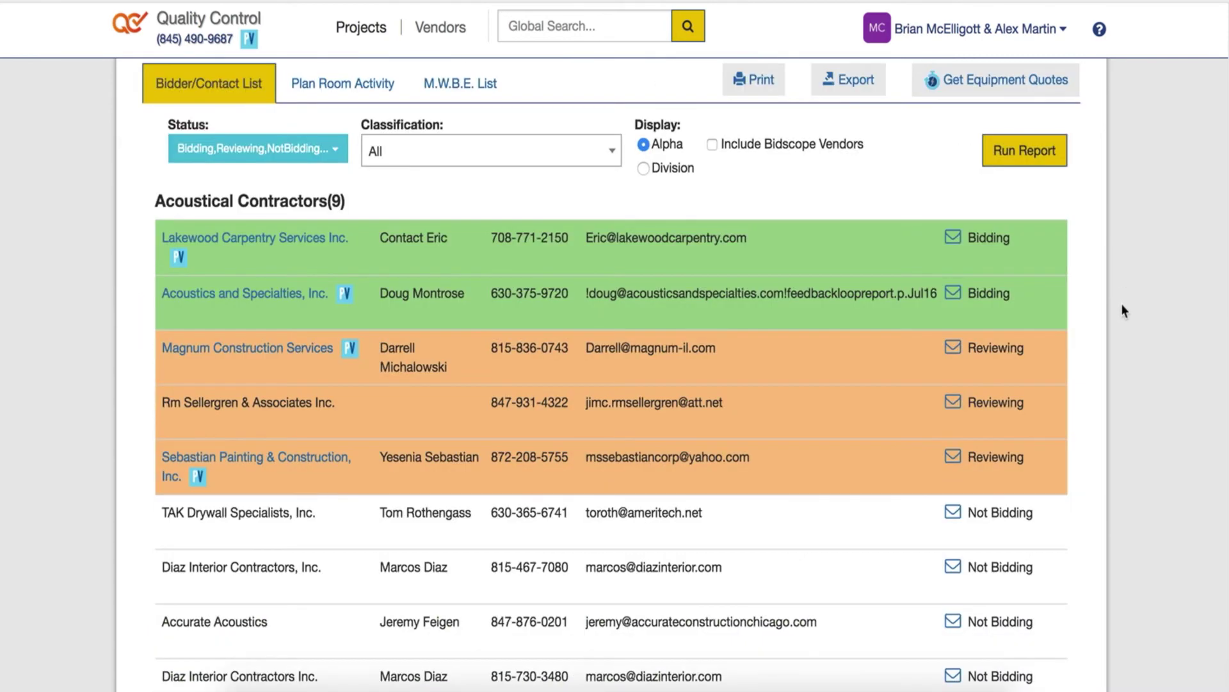
pyautogui.scroll(-1, 1121, 303)
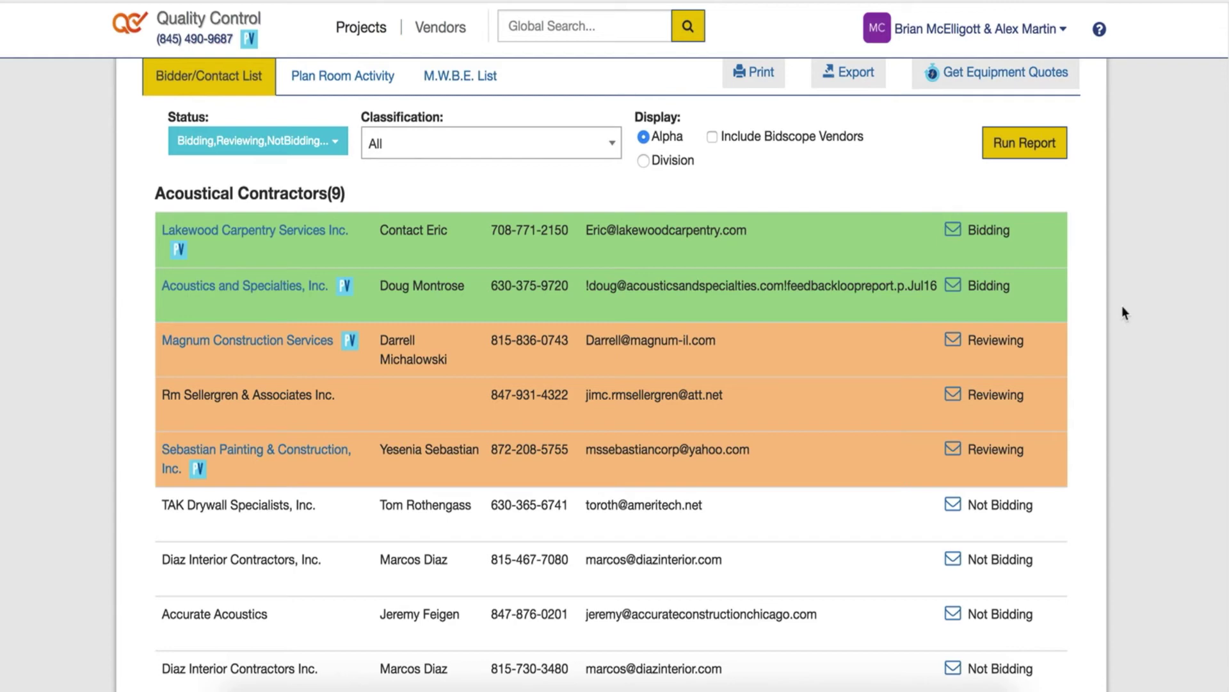
pyautogui.scroll(10, 1122, 306)
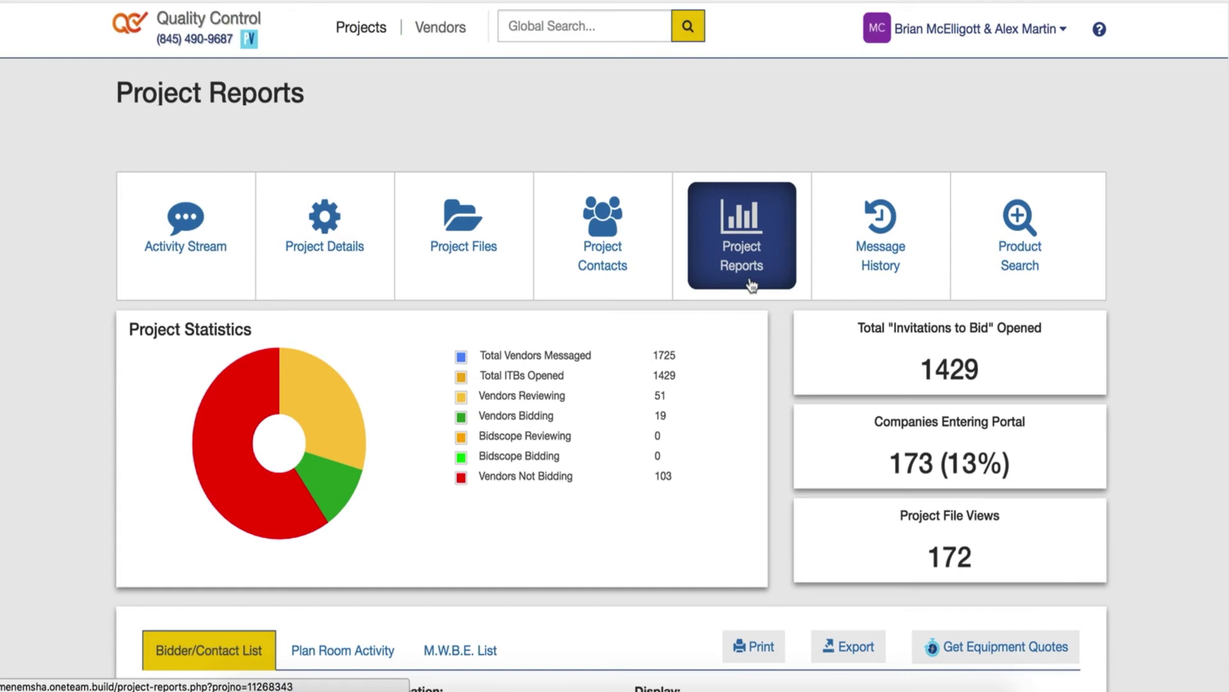
# Open Project Files and view the Misc Project Documents folder's tooltip among Addendum, Plans and Specs
pyautogui.click(490, 251)
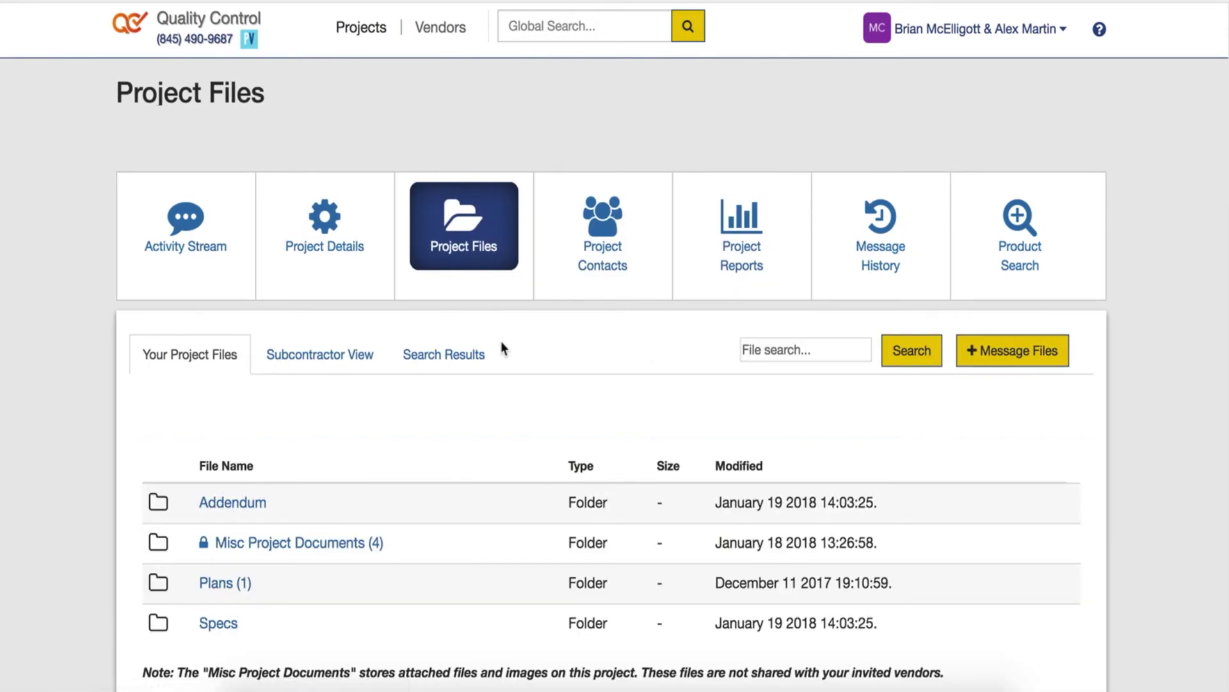
pyautogui.scroll(-1, 536, 341)
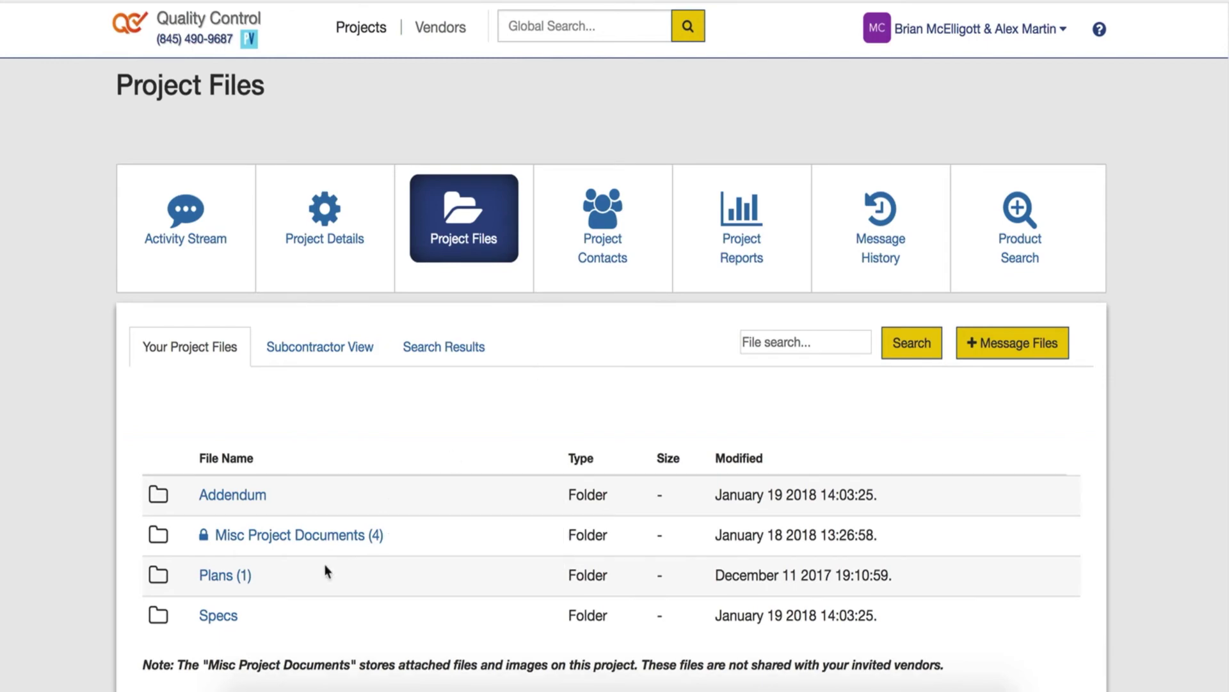
pyautogui.moveTo(330, 547)
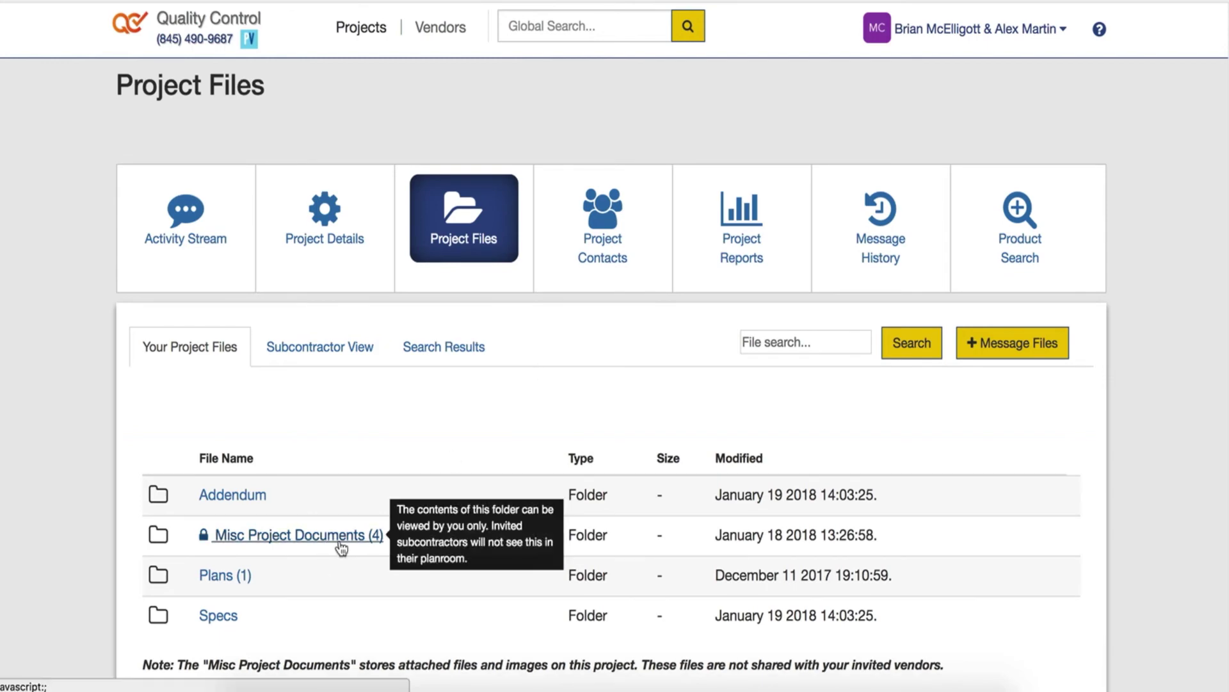